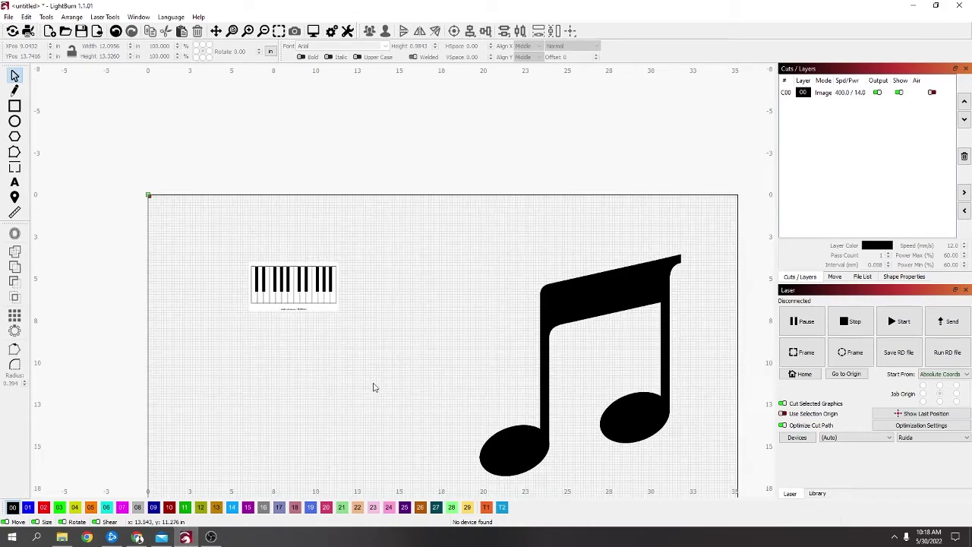
# Step: Copy the enlarged eighth-note image from the Google Images 'musical note' results
pyautogui.moveTo(363, 386); pyautogui.dragTo(312, 306)
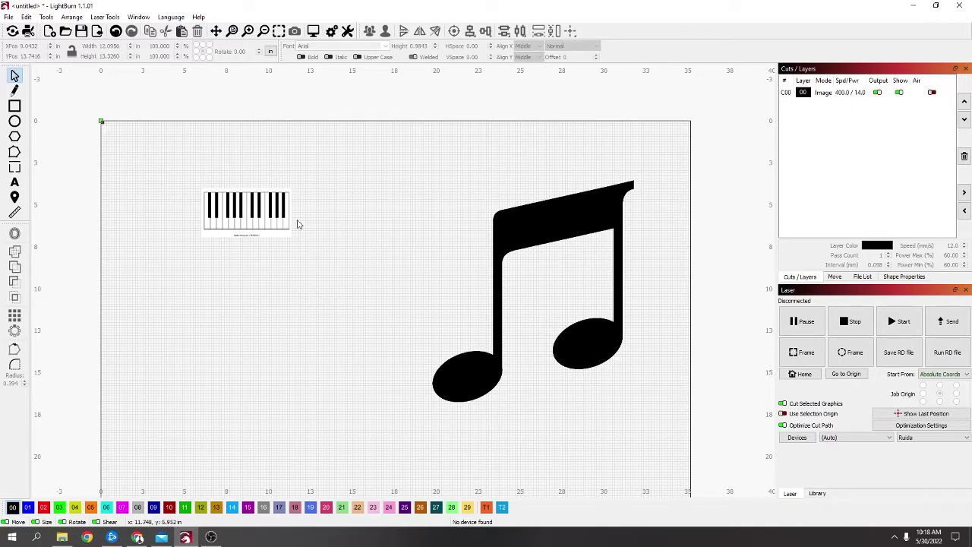
pyautogui.click(137, 538)
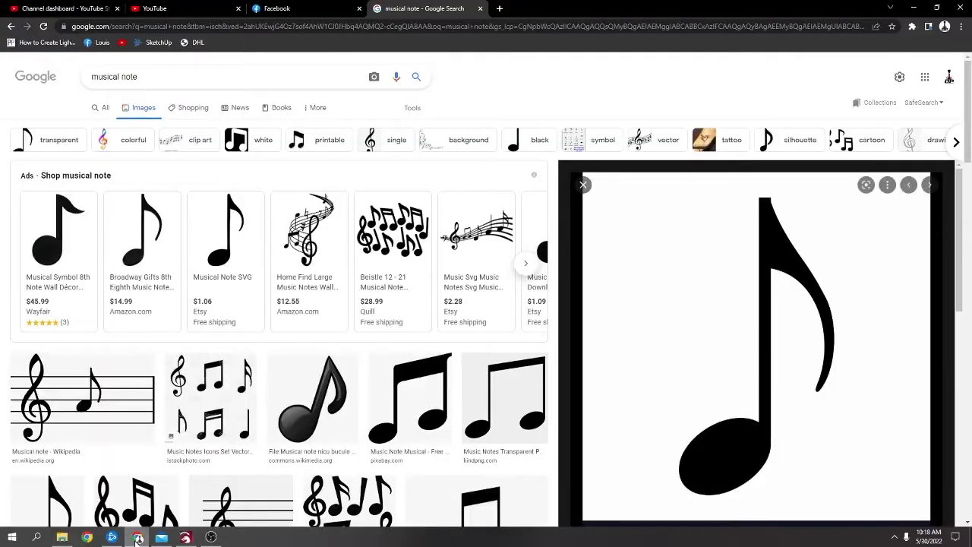
pyautogui.rightClick(709, 315)
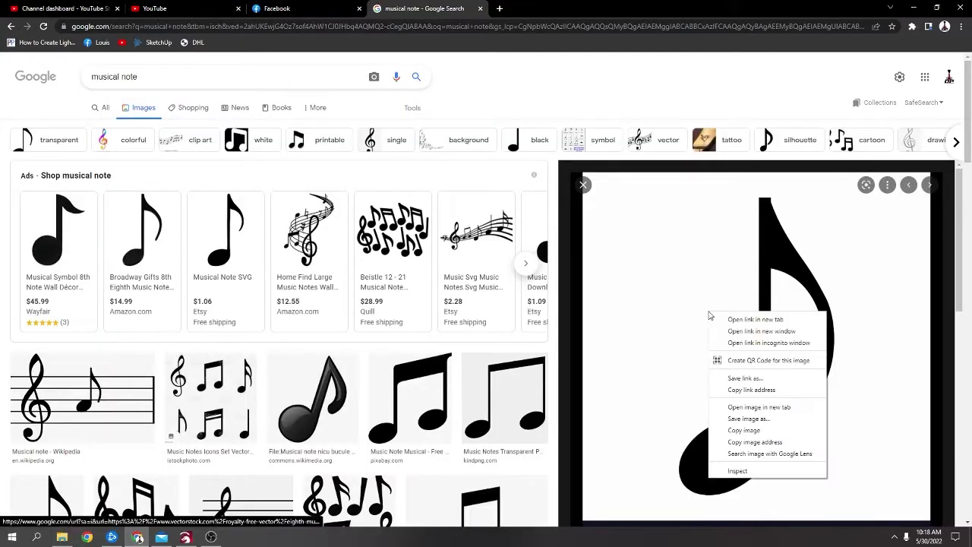
pyautogui.click(744, 430)
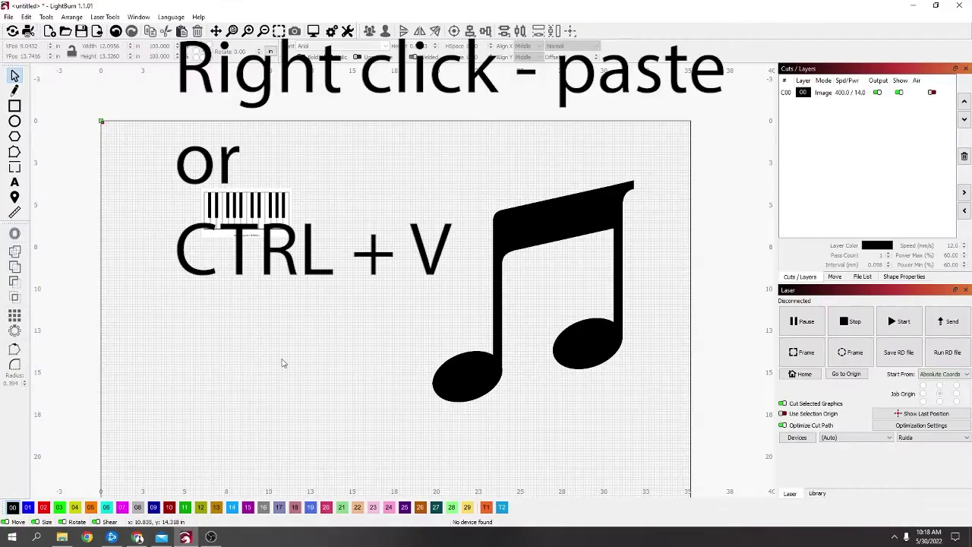
# Step: Paste the copied note image onto the canvas, then delete it
pyautogui.rightClick(281, 363)
pyautogui.click(314, 388)
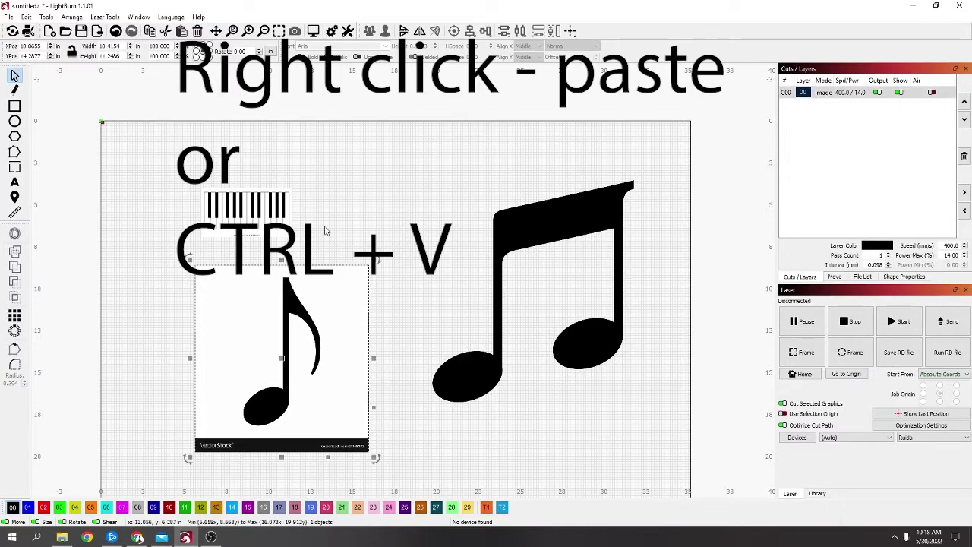
pyautogui.press('Delete')
# Step: Enlarge the piano keyboard image to about 23.7 × 12.7 in and move it top-left
pyautogui.click(233, 225)
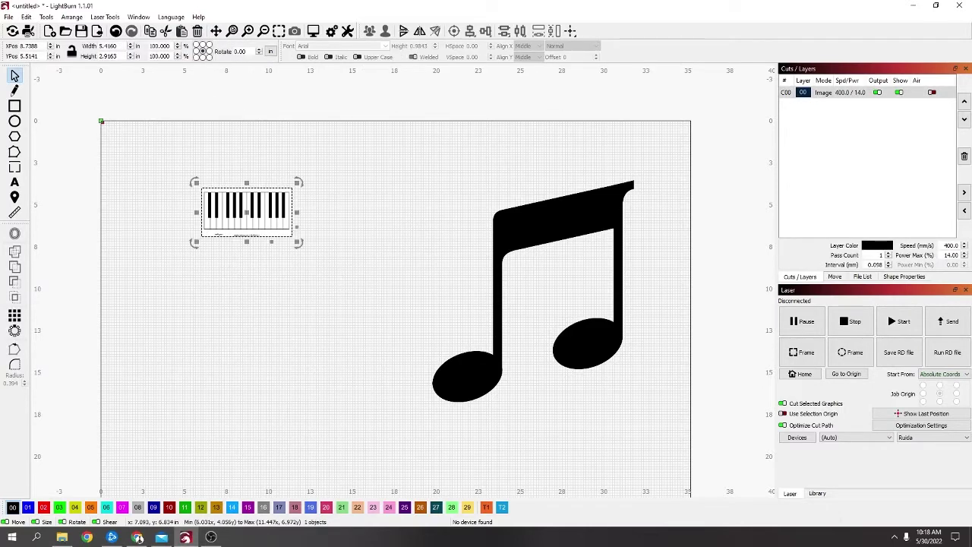
pyautogui.moveTo(187, 248); pyautogui.dragTo(41, 407)
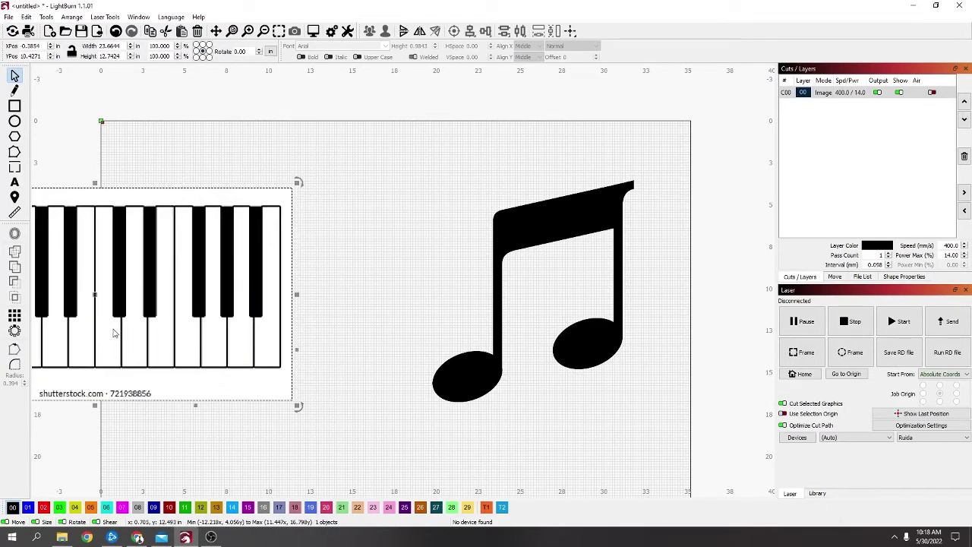
pyautogui.moveTo(228, 301); pyautogui.dragTo(301, 230)
# Step: Trace the piano image with a boundary around the keys only, excluding the watermark text
pyautogui.rightClick(281, 234)
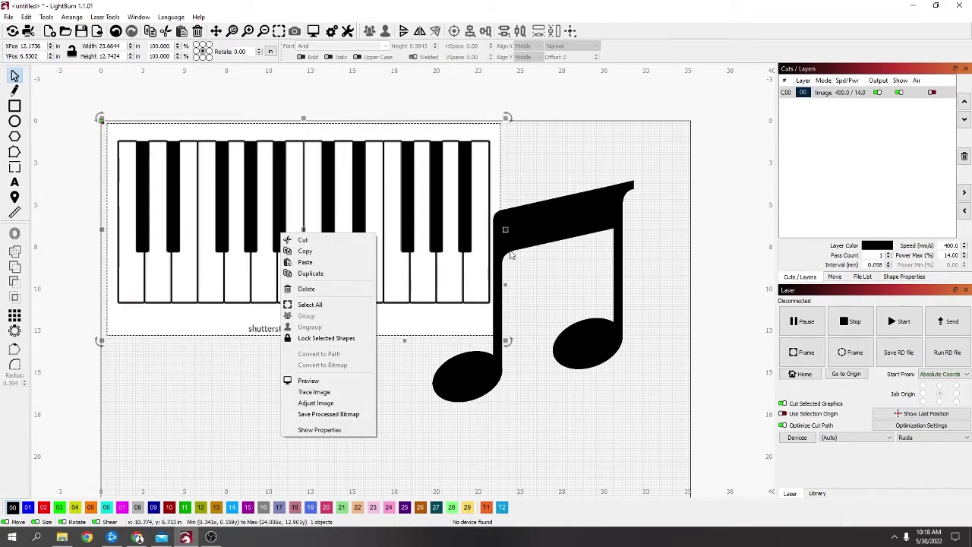
pyautogui.click(318, 393)
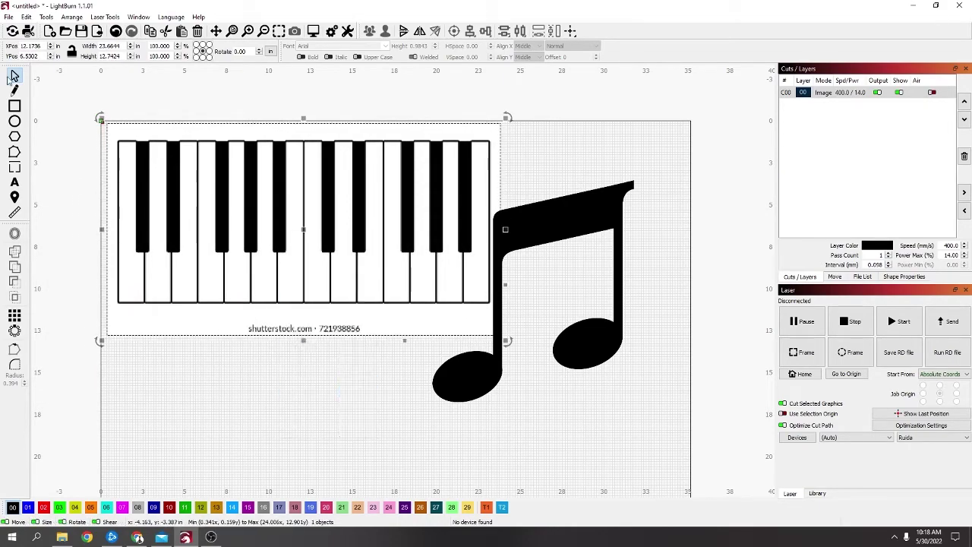
pyautogui.rightClick(282, 275)
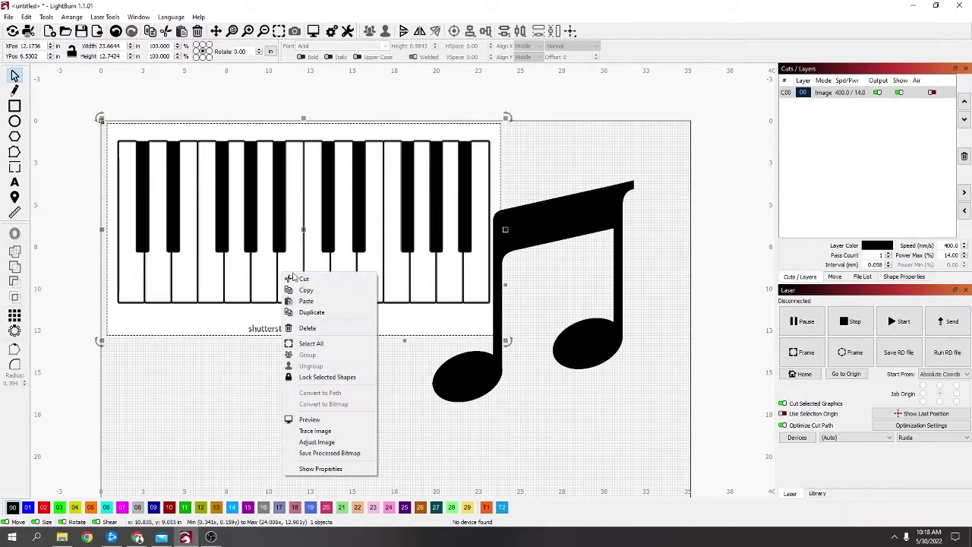
pyautogui.click(314, 430)
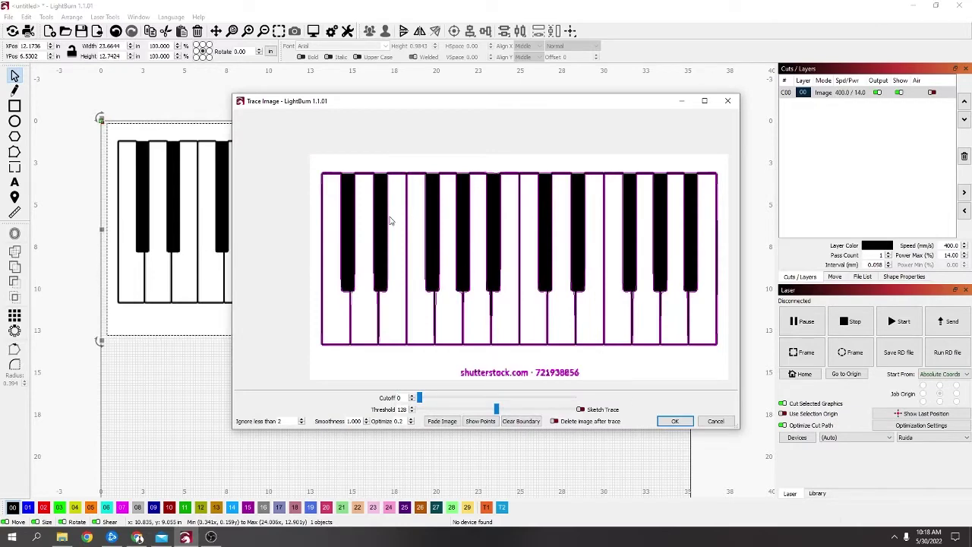
pyautogui.moveTo(316, 170)
pyautogui.mouseDown()
pyautogui.moveTo(463, 350)
pyautogui.moveTo(723, 357)
pyautogui.mouseUp()
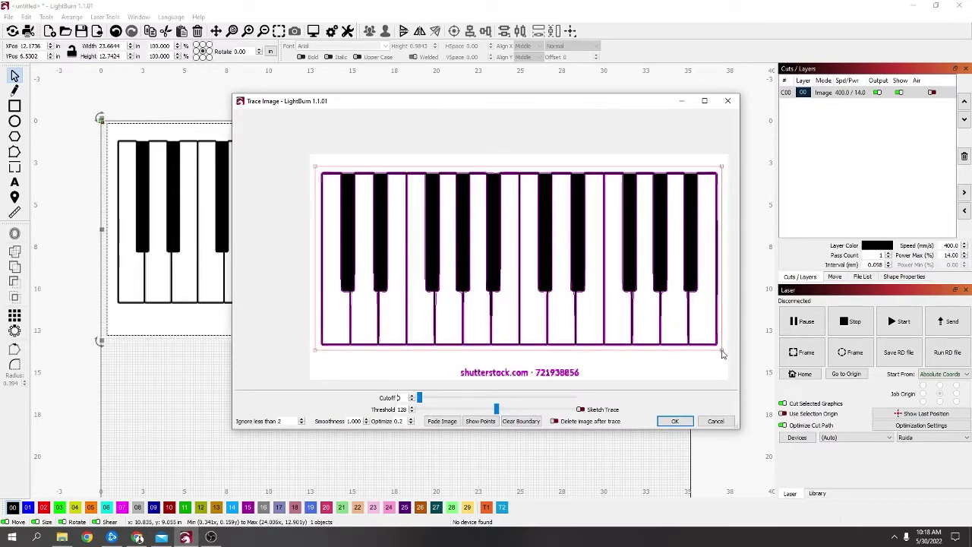
pyautogui.click(676, 422)
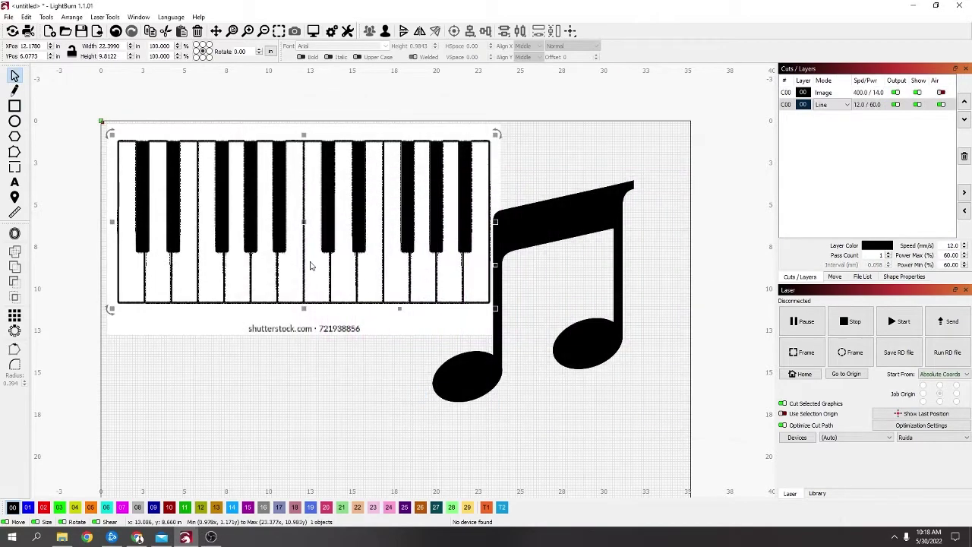
pyautogui.click(224, 329)
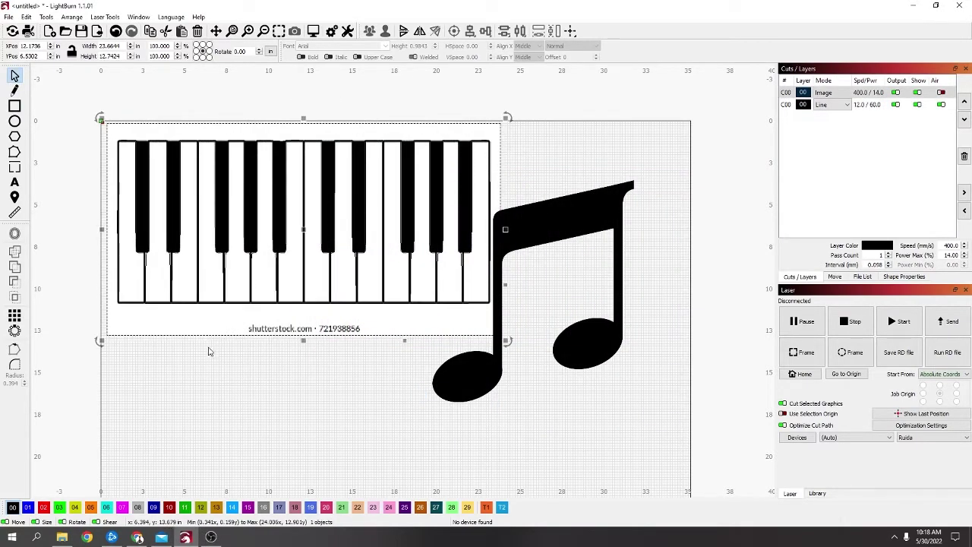
# Step: Delete the original piano bitmap and select the music note image
pyautogui.press('Delete')
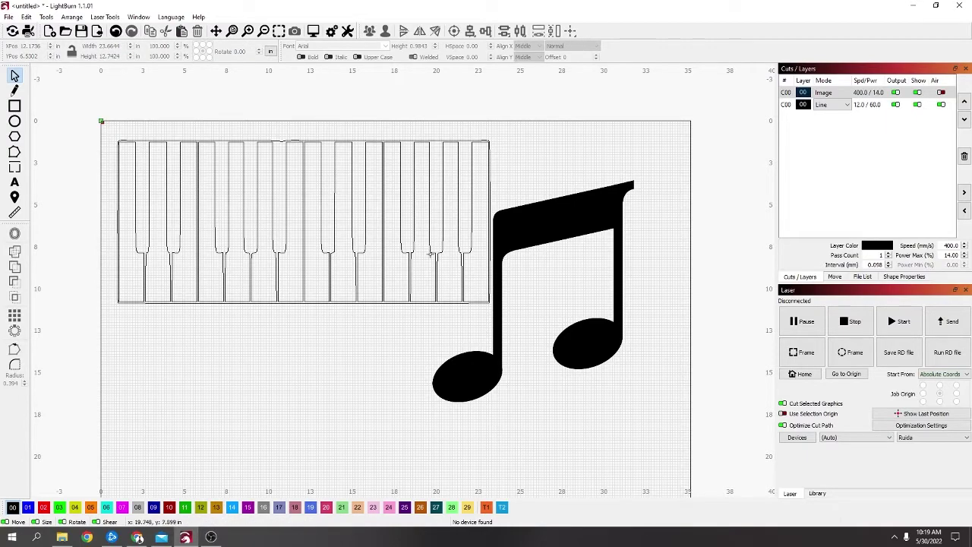
pyautogui.scroll(-2, 574, 225)
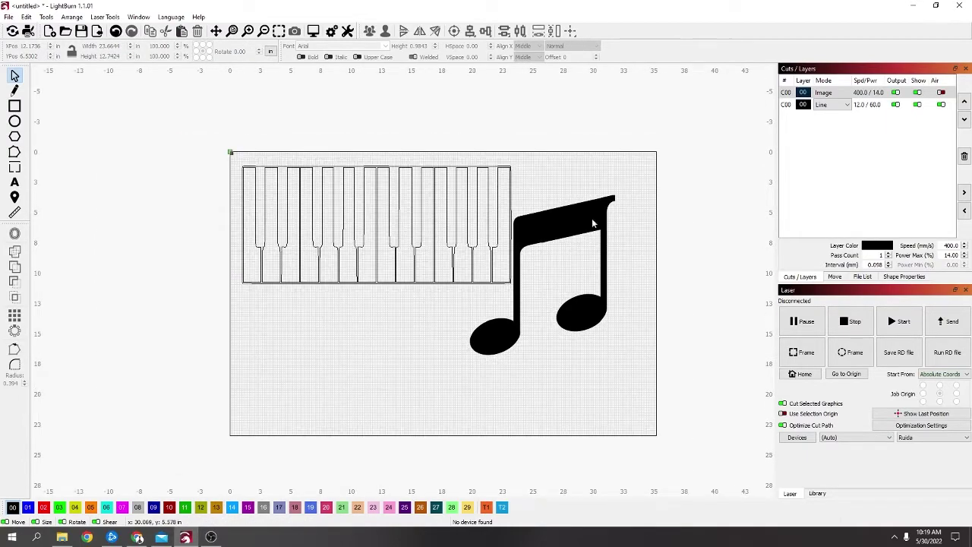
pyautogui.click(592, 218)
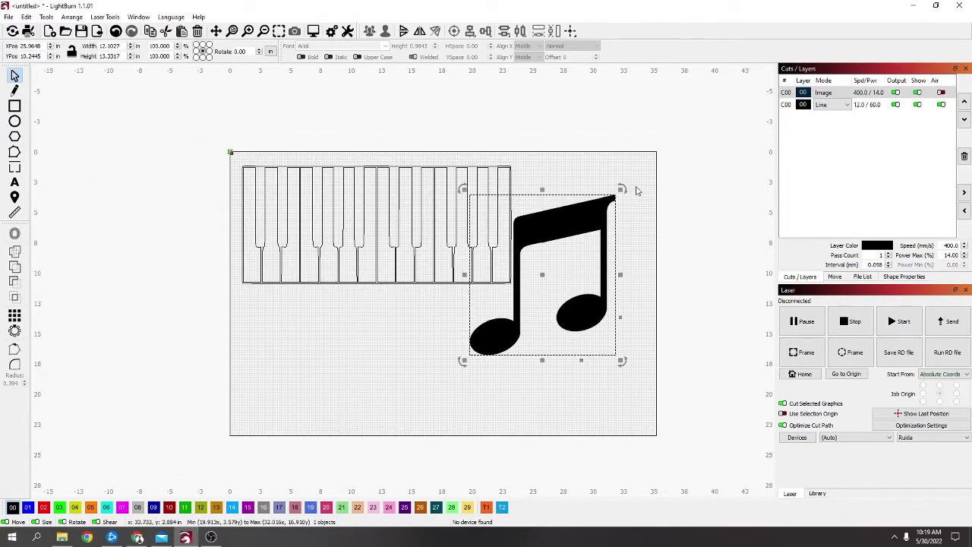
# Step: Trace the music note image and move its outline up and to the right
pyautogui.rightClick(570, 238)
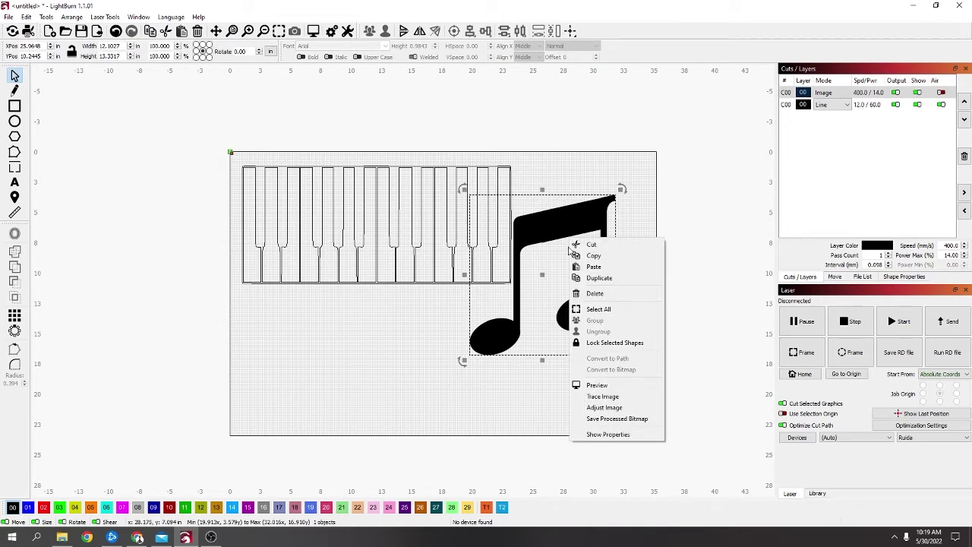
pyautogui.click(602, 397)
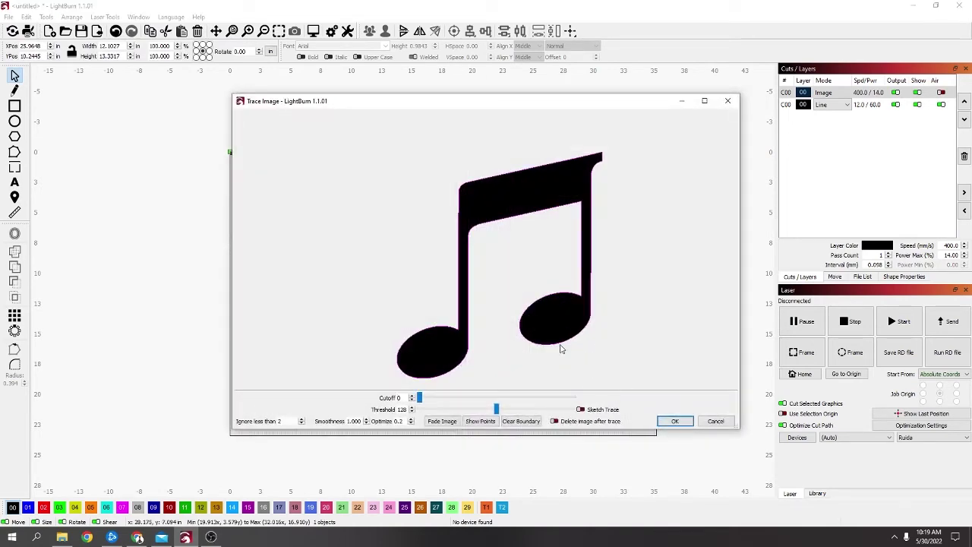
pyautogui.click(674, 421)
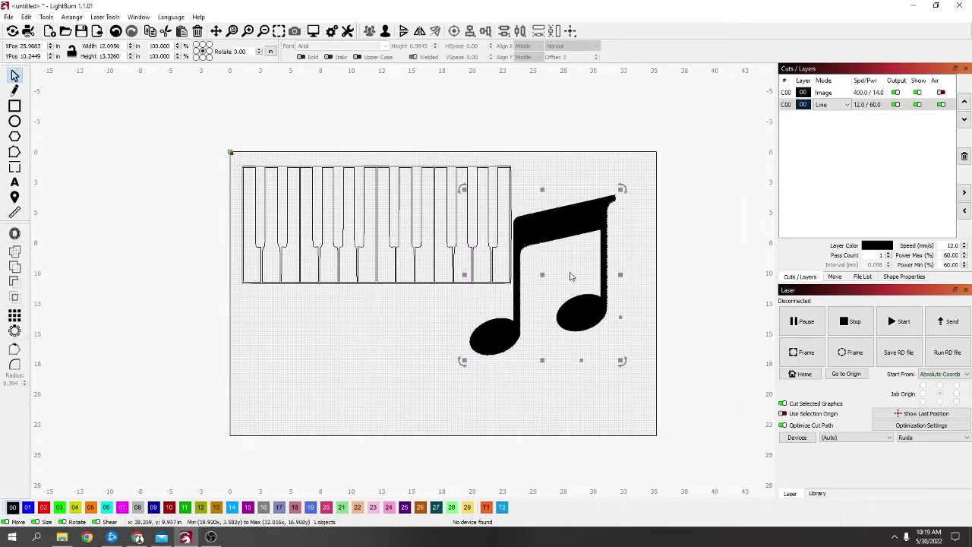
pyautogui.moveTo(554, 281)
pyautogui.mouseDown()
pyautogui.moveTo(634, 272)
pyautogui.moveTo(687, 200)
pyautogui.mouseUp()
pyautogui.click(562, 234)
# Step: Delete the note bitmap and put the note outline on red layer 02
pyautogui.press('Delete')
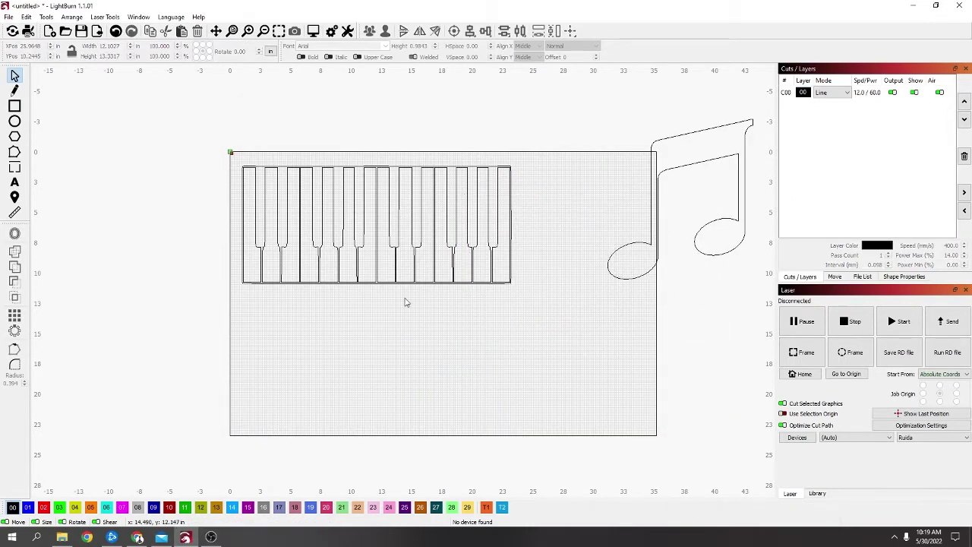
pyautogui.click(827, 92)
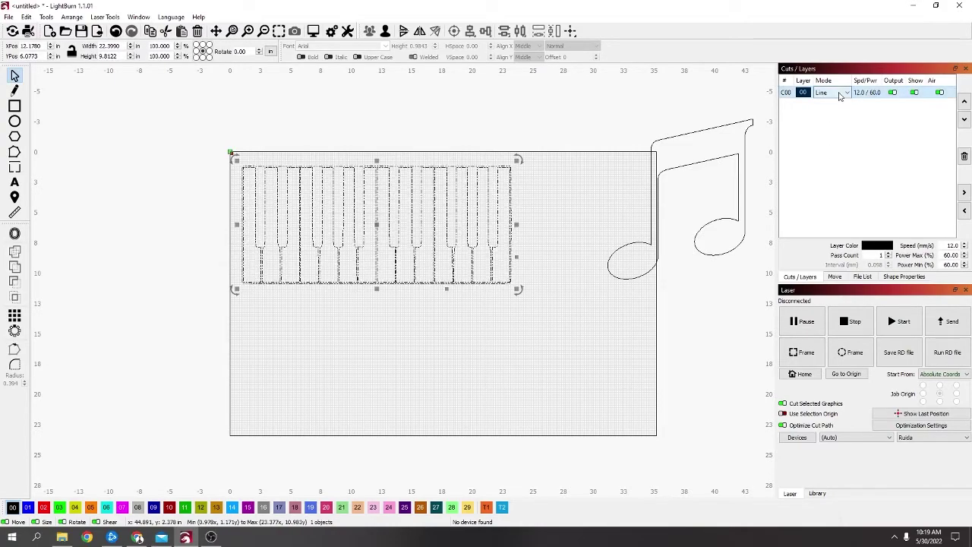
pyautogui.click(666, 150)
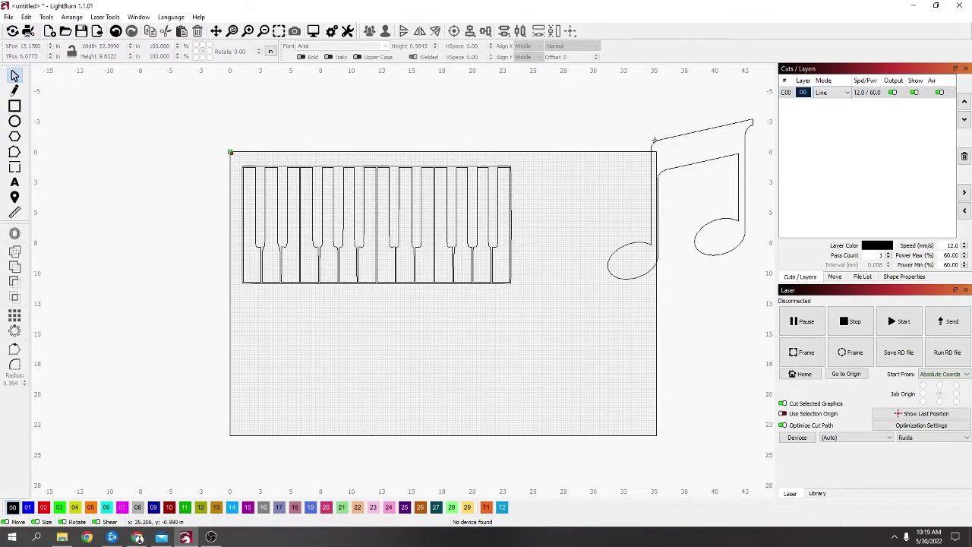
pyautogui.click(655, 141)
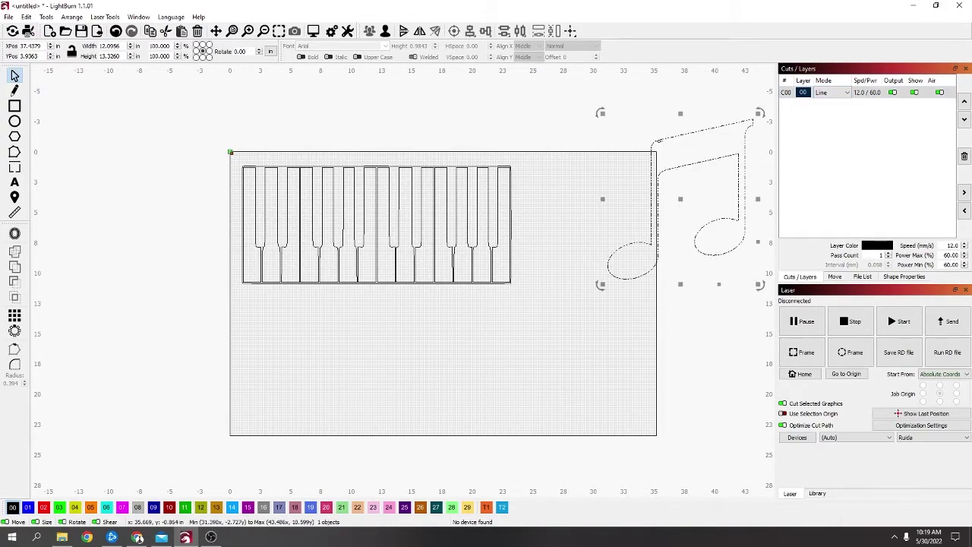
pyautogui.click(44, 507)
# Step: Set the piano keyboard layer 00 Mode to Fill
pyautogui.moveTo(557, 124); pyautogui.dragTo(123, 349)
pyautogui.click(831, 91)
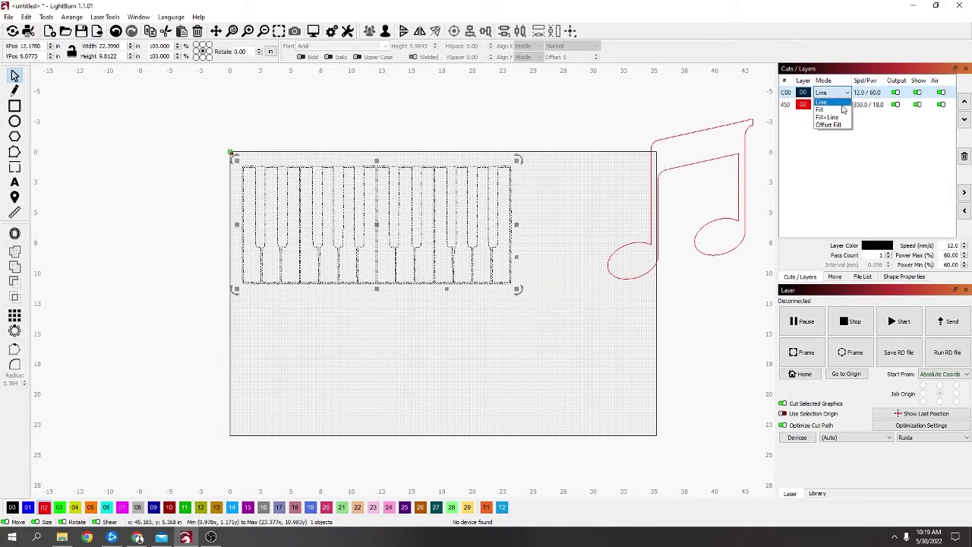
pyautogui.click(841, 110)
pyautogui.scroll(1, 419, 235)
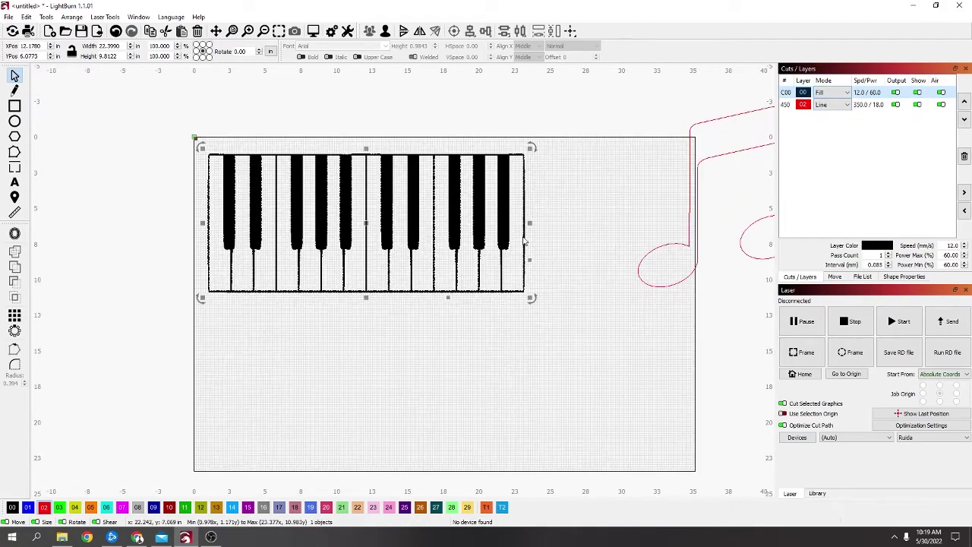
pyautogui.scroll(-1, 617, 234)
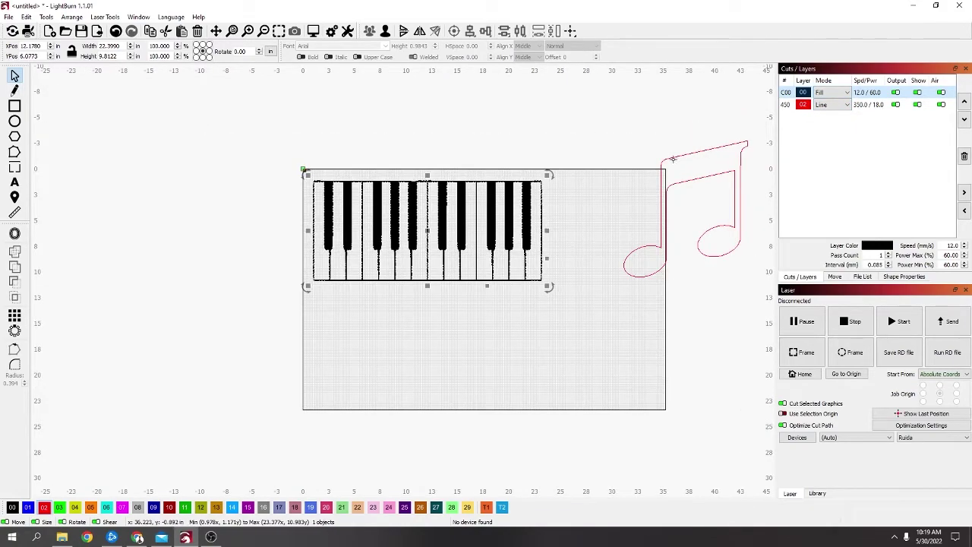
# Step: Rotate the note about 90° and place it against the keyboard's right edge
pyautogui.click(674, 157)
pyautogui.click(726, 148)
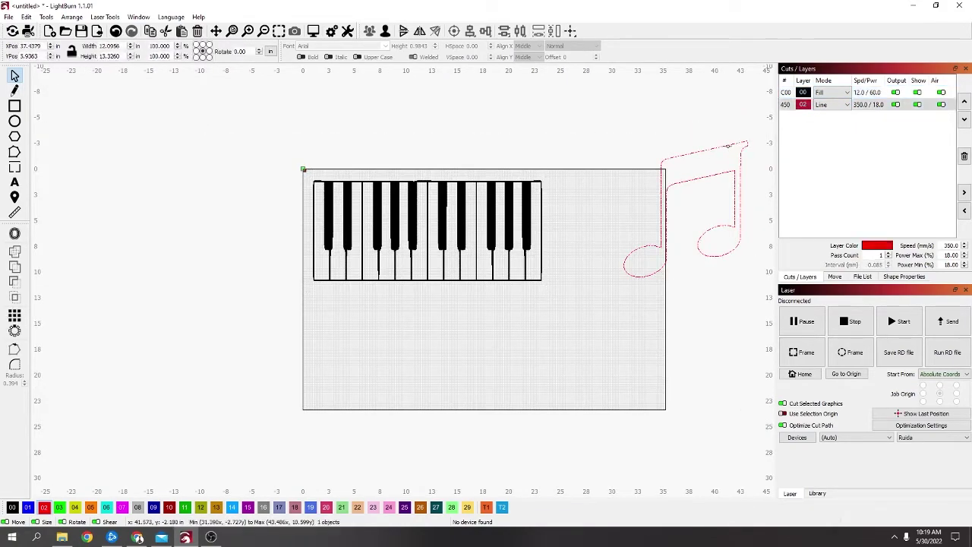
pyautogui.moveTo(754, 133); pyautogui.dragTo(752, 287)
pyautogui.moveTo(687, 208); pyautogui.dragTo(602, 245)
pyautogui.moveTo(664, 170); pyautogui.dragTo(673, 185)
pyautogui.moveTo(600, 249); pyautogui.dragTo(596, 256)
# Step: Switch layer C00's Mode from Fill back to Line
pyautogui.scroll(2, 488, 279)
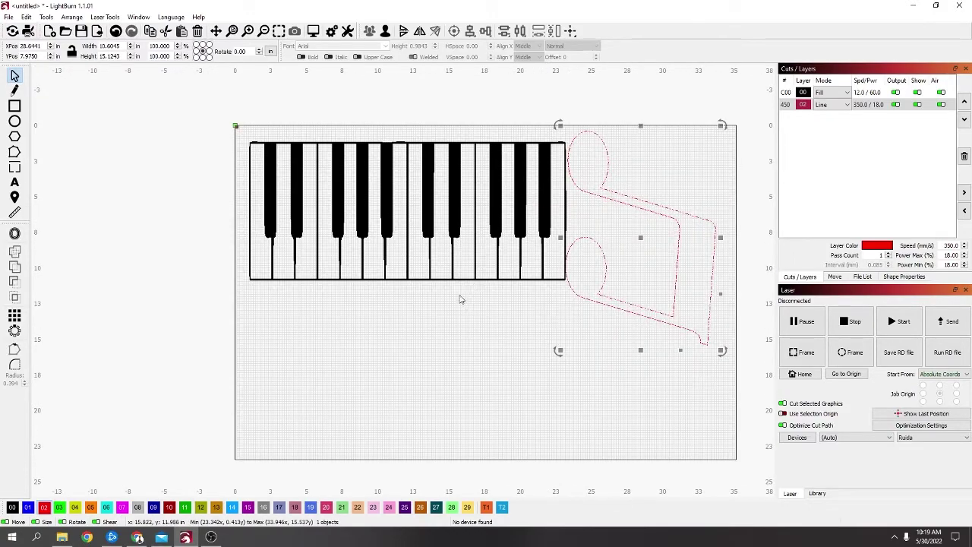
pyautogui.scroll(2, 328, 285)
pyautogui.scroll(-4, 341, 297)
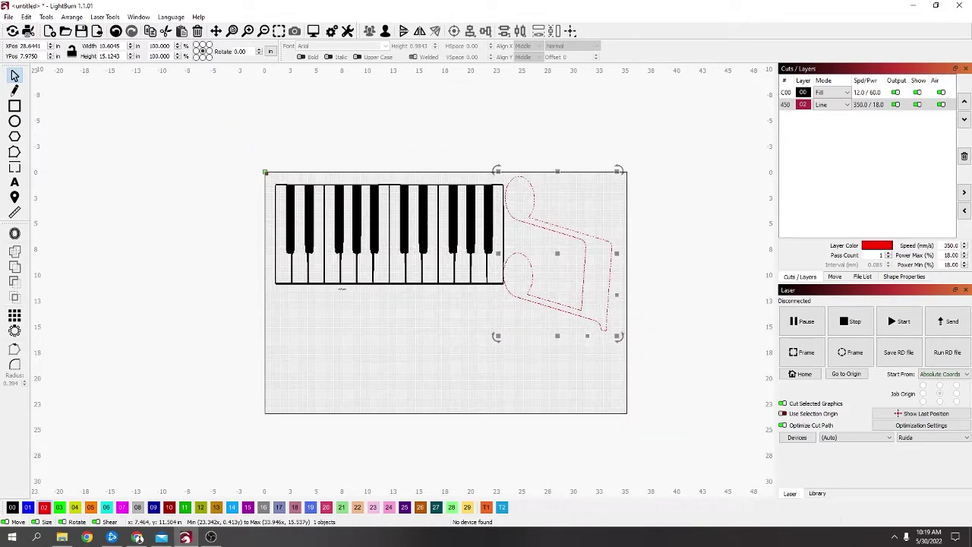
pyautogui.click(829, 92)
pyautogui.click(832, 92)
pyautogui.click(828, 100)
pyautogui.scroll(2, 395, 289)
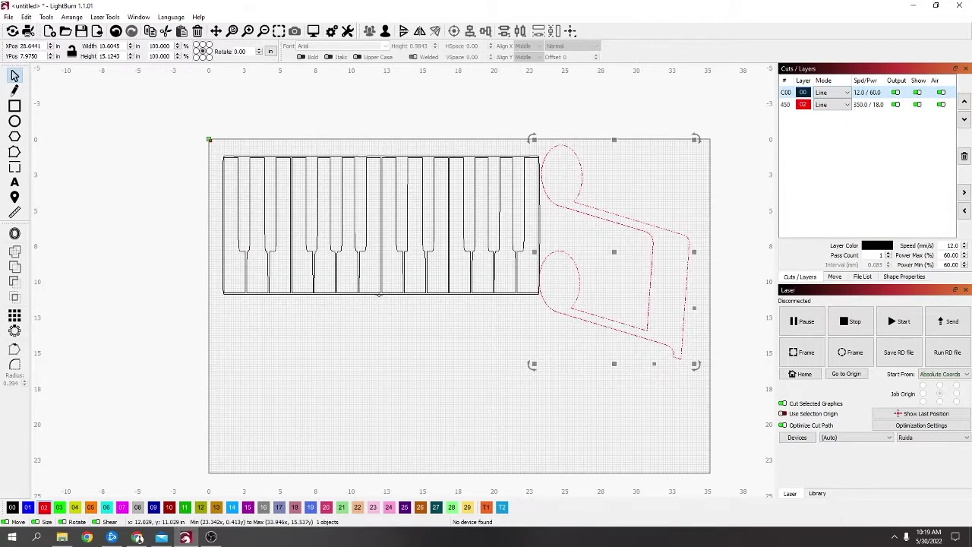
# Step: Select the whole piano keyboard outline
pyautogui.click(378, 295)
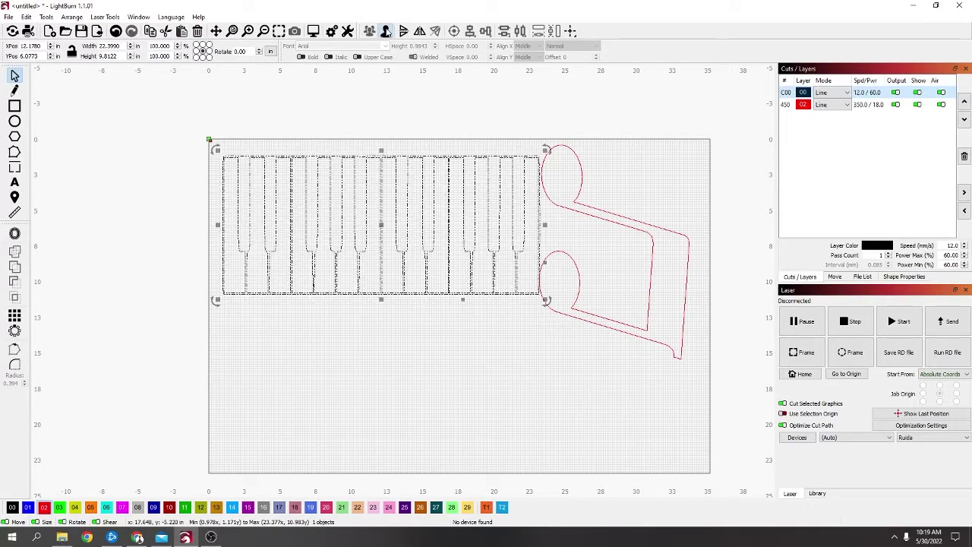
pyautogui.click(268, 403)
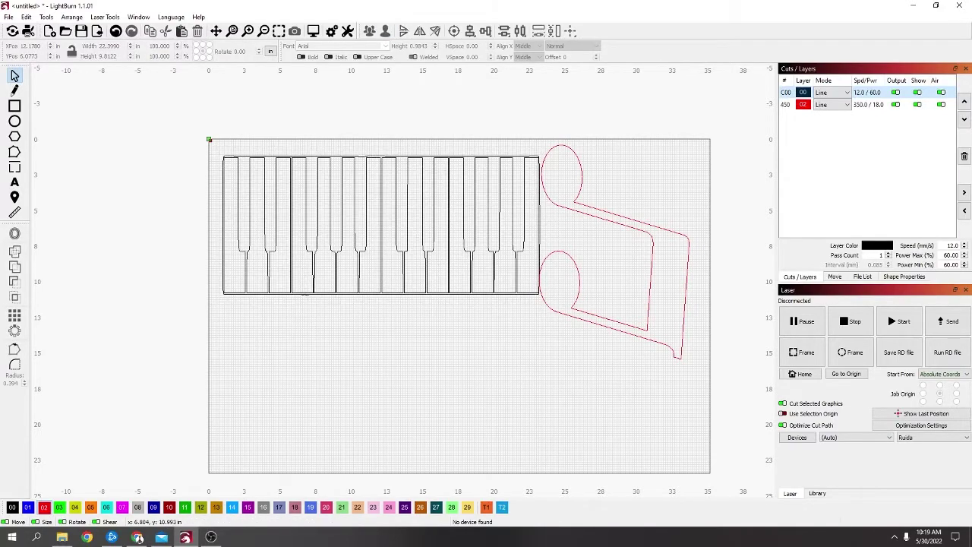
pyautogui.click(305, 293)
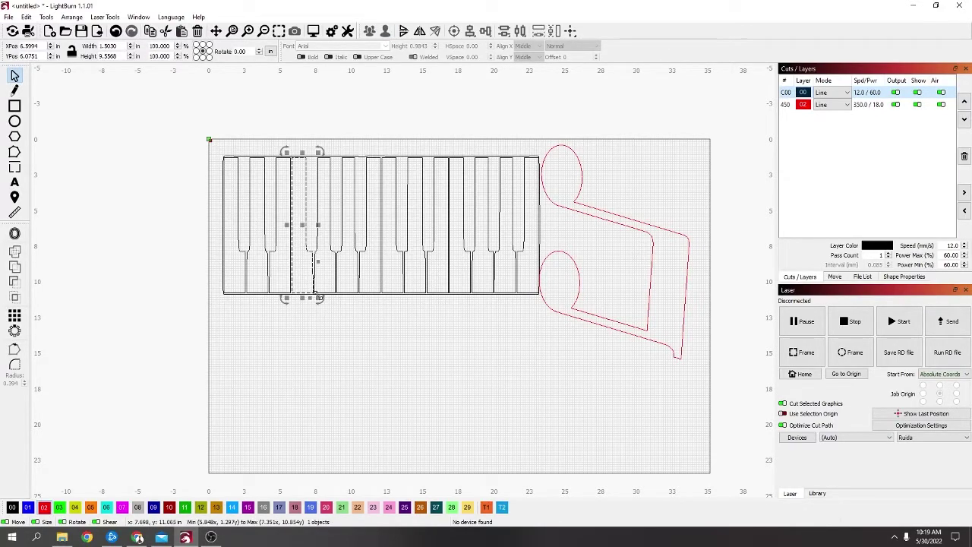
pyautogui.click(232, 261)
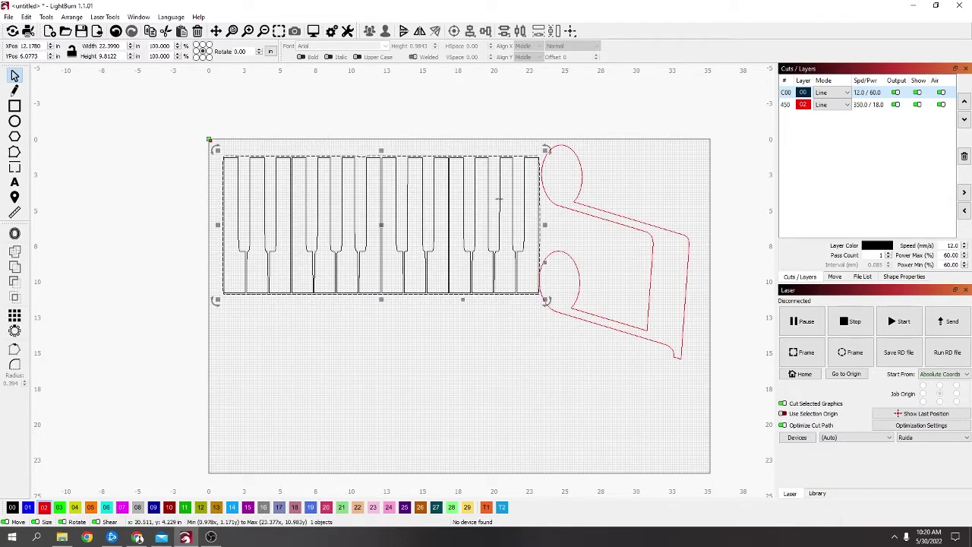
# Step: Offset the piano outline outward by 0.0325 in with Corner joins
pyautogui.click(14, 234)
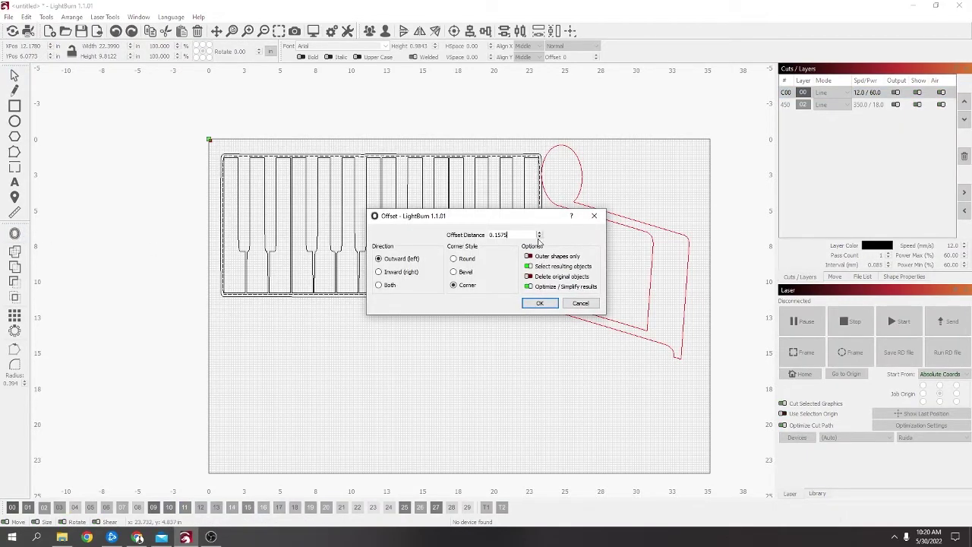
pyautogui.click(540, 238)
pyautogui.click(539, 238)
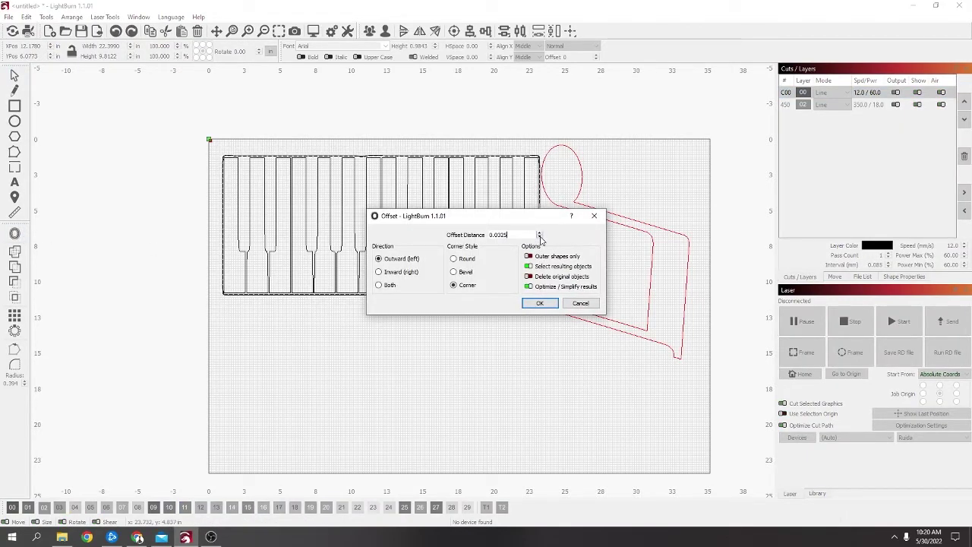
pyautogui.click(540, 304)
pyautogui.click(833, 92)
pyautogui.click(833, 92)
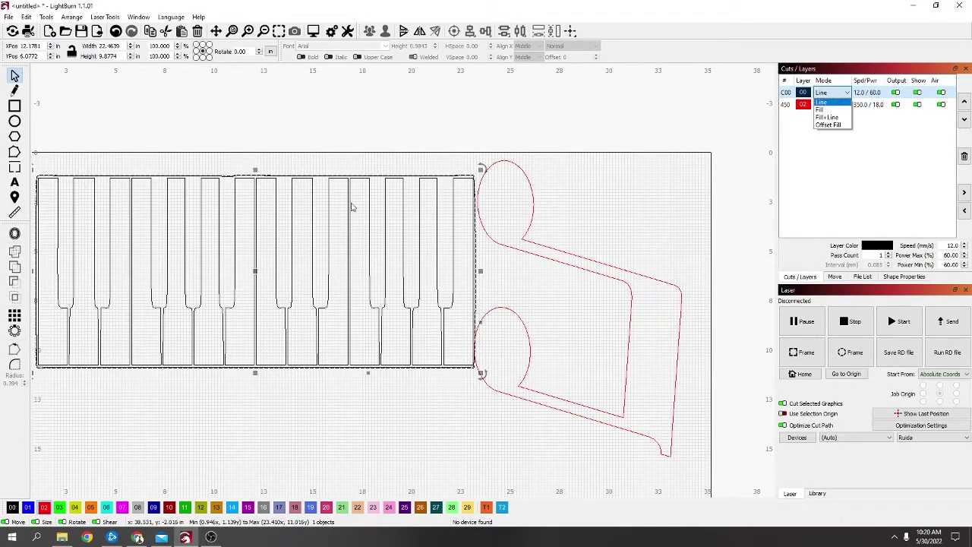
# Step: Put the offset outline on red layer 02 and set layer C00 back to Fill
pyautogui.click(45, 509)
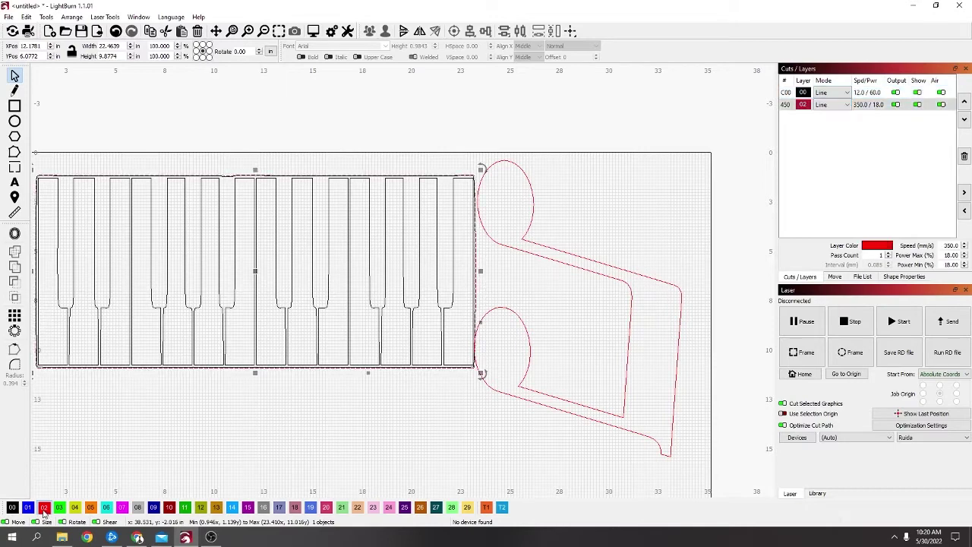
pyautogui.click(846, 94)
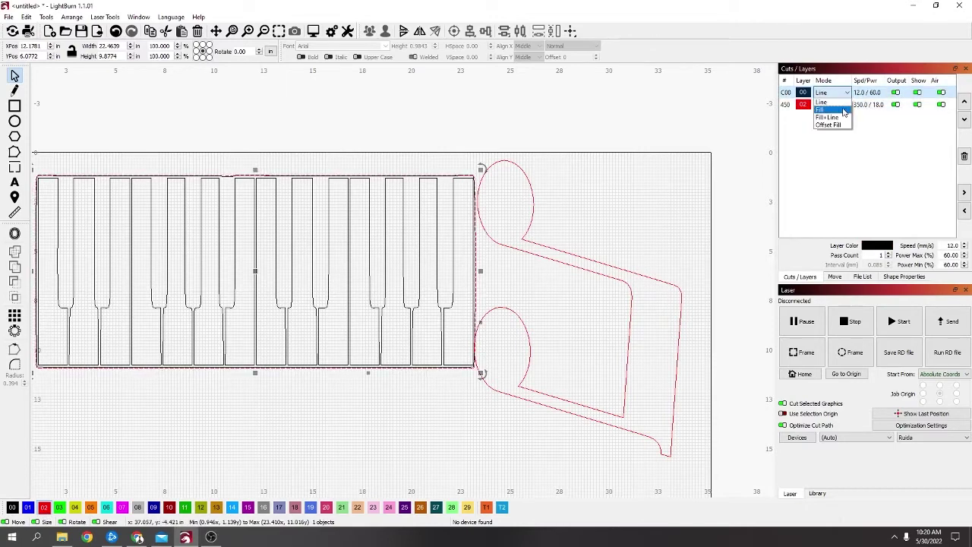
pyautogui.click(824, 106)
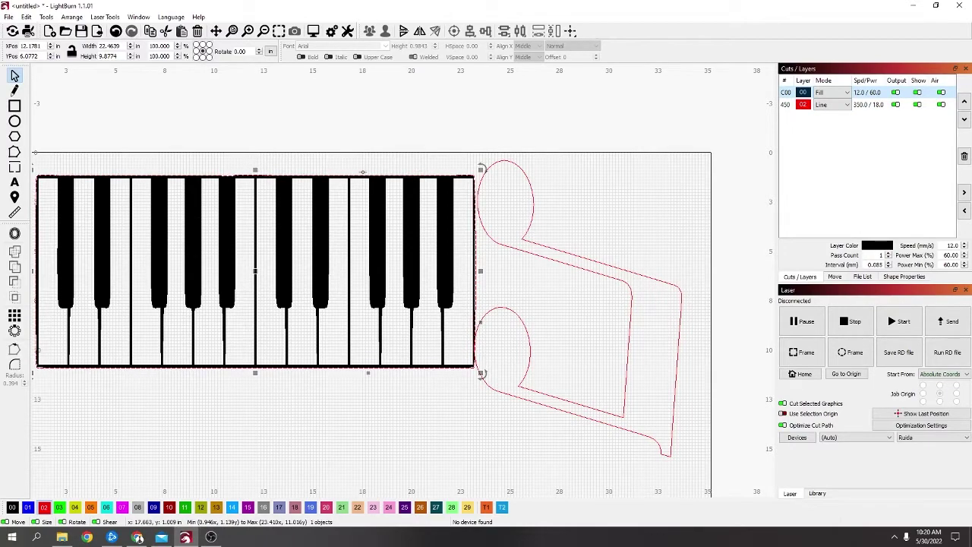
pyautogui.scroll(3, 479, 271)
pyautogui.scroll(-4, 499, 299)
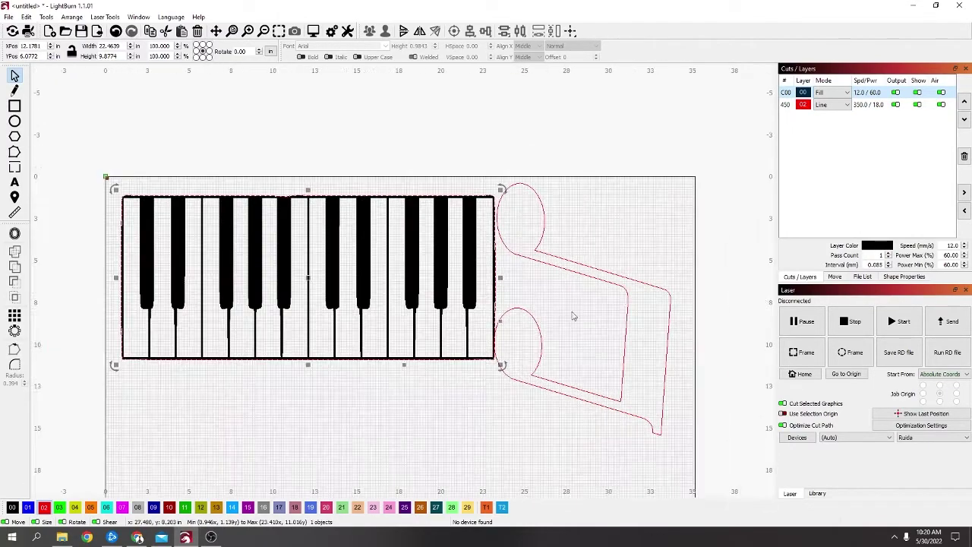
# Step: Shrink the note slightly to about 10.55 × 14.96 in and nudge it left
pyautogui.click(665, 292)
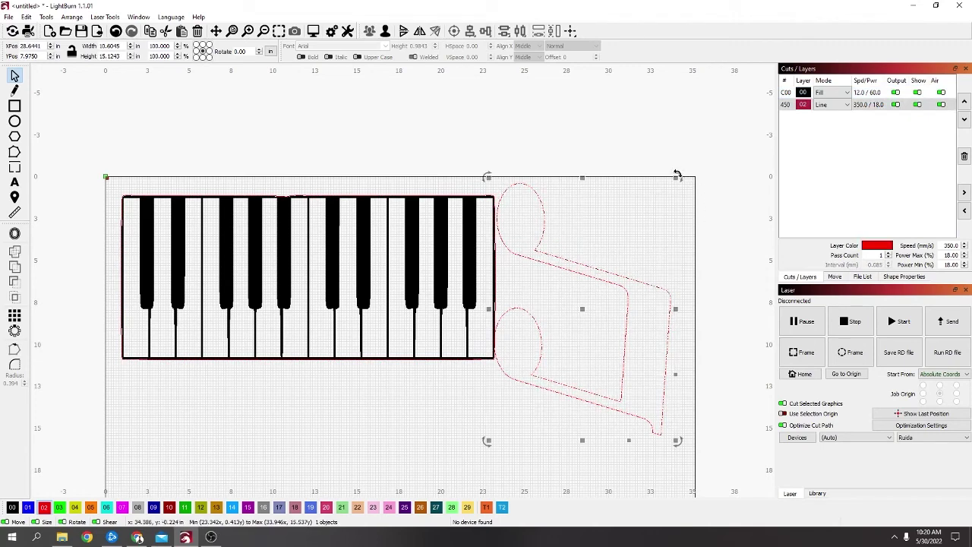
pyautogui.moveTo(679, 177); pyautogui.dragTo(679, 176)
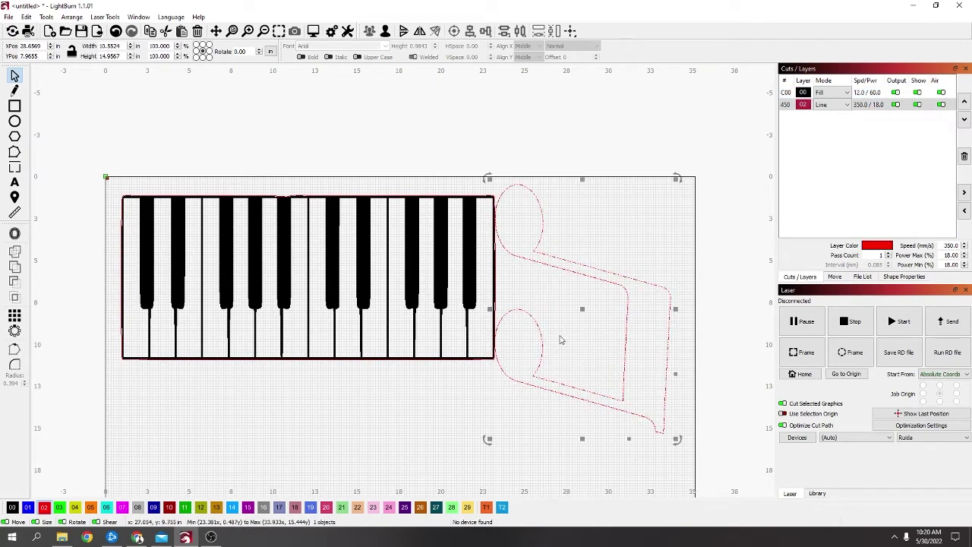
pyautogui.moveTo(584, 307); pyautogui.dragTo(581, 311)
pyautogui.scroll(5, 510, 339)
# Step: Try a Boolean Union of the piano outline and note, undo it, and reselect the note
pyautogui.keyDown('shift'); pyautogui.click(489, 351); pyautogui.keyUp('shift')
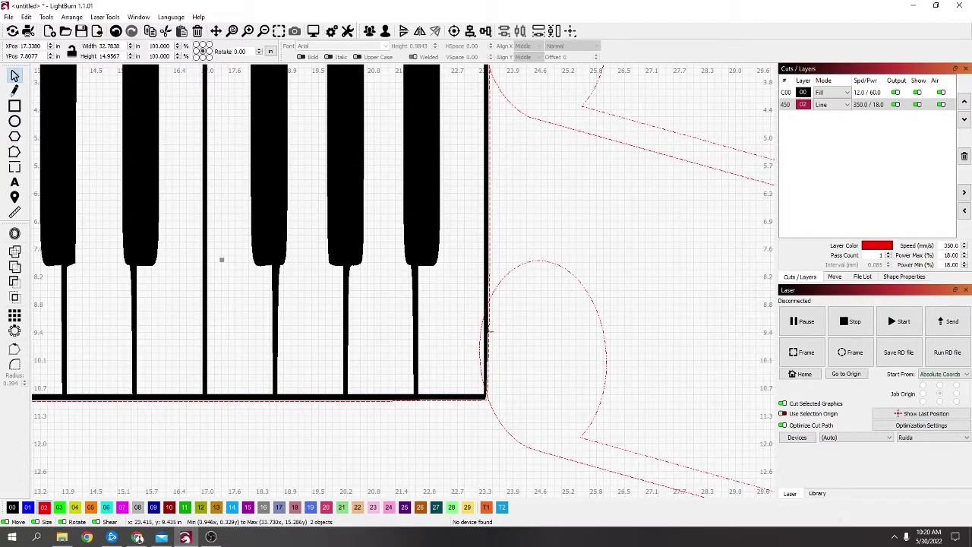
pyautogui.click(14, 267)
pyautogui.scroll(-3, 343, 302)
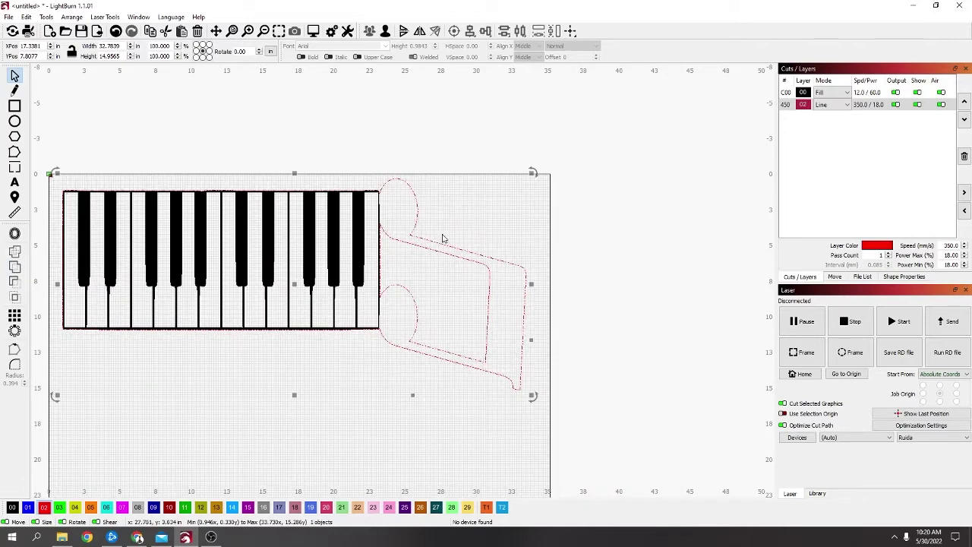
pyautogui.hotkey('ctrl', 'z')
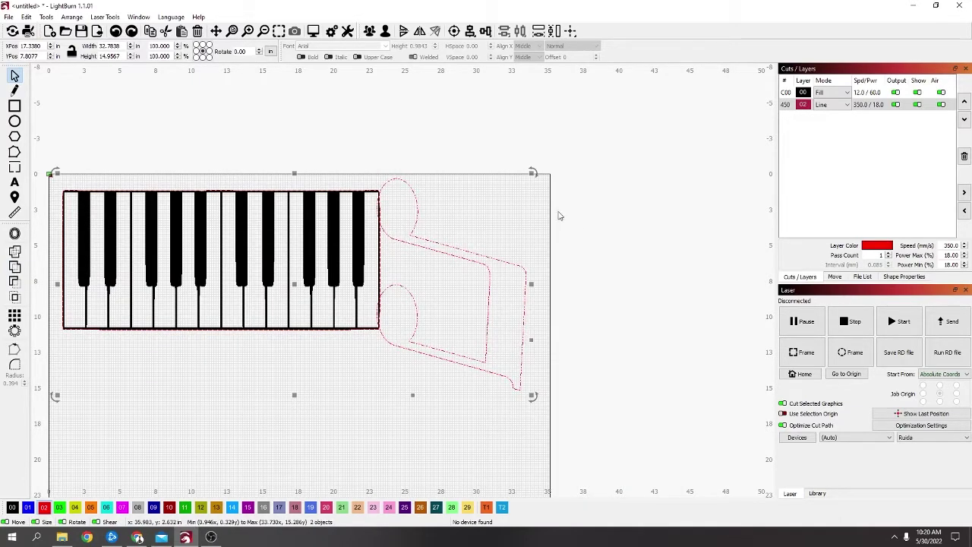
pyautogui.click(465, 271)
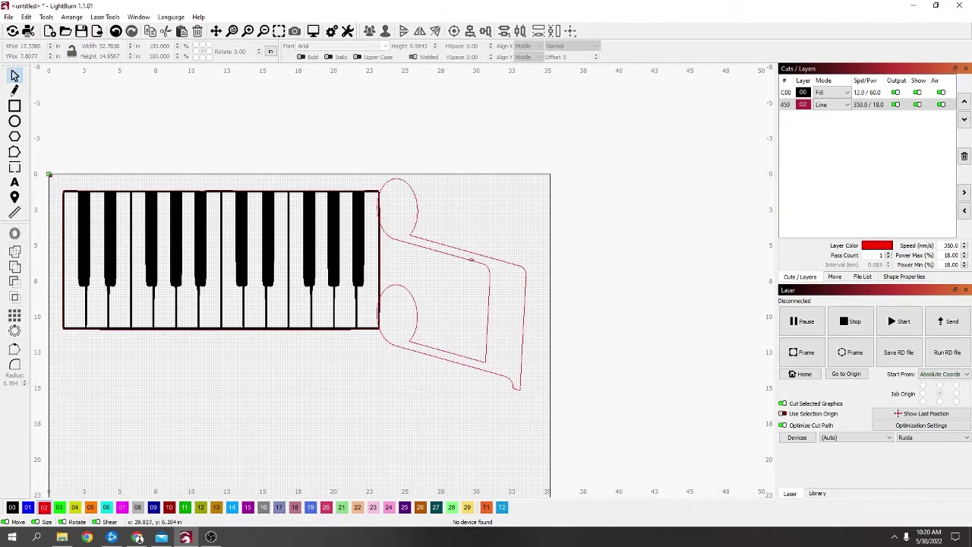
pyautogui.click(471, 261)
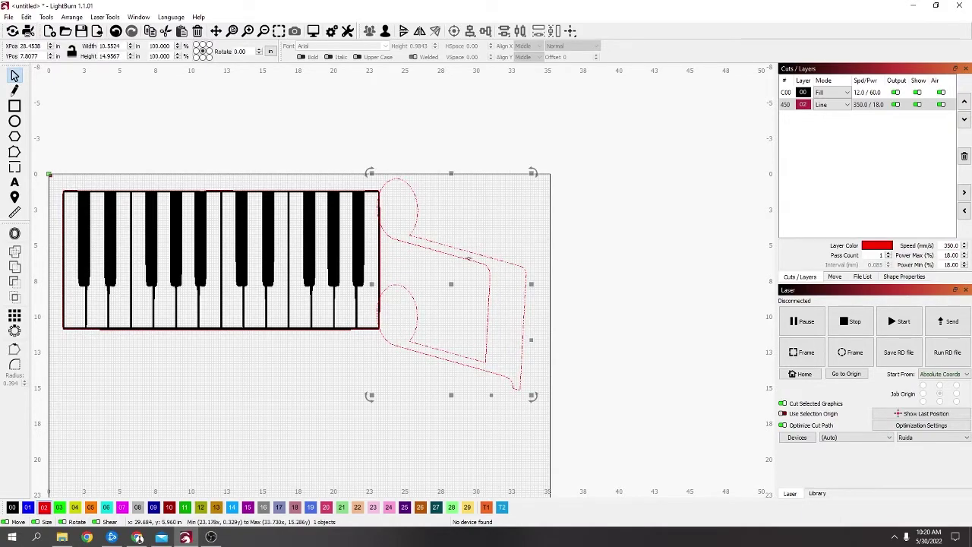
pyautogui.scroll(5, 368, 225)
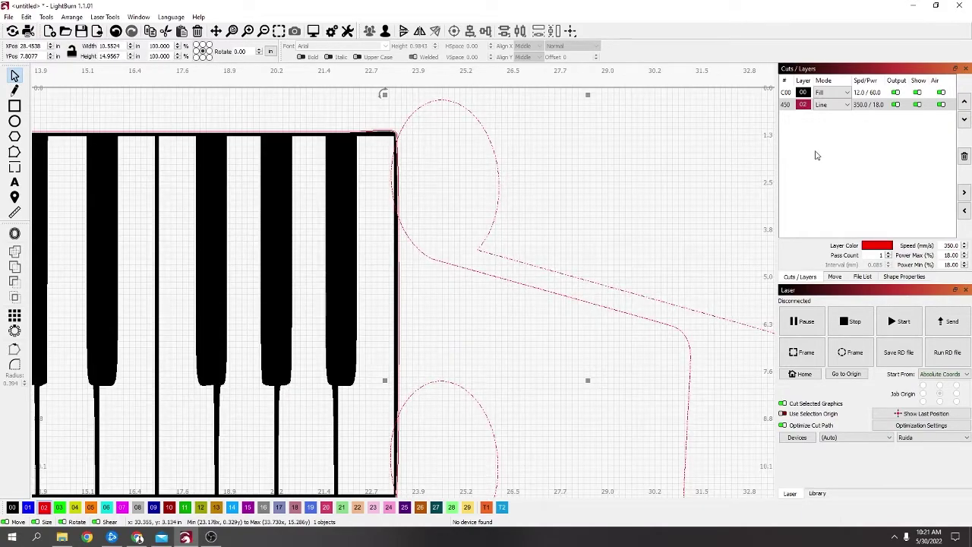
# Step: Turn off Output and Show for layer C00 and select the piano's right-edge path
pyautogui.click(896, 93)
pyautogui.click(918, 93)
pyautogui.click(400, 316)
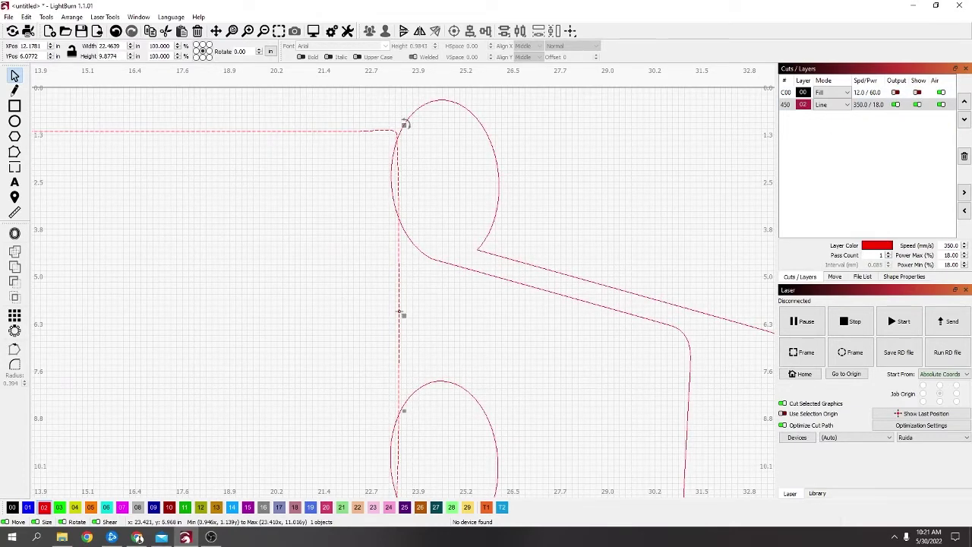
# Step: In node editing, delete the vertical segment running inside the note's upper loop
pyautogui.click(15, 152)
pyautogui.scroll(5, 395, 122)
pyautogui.moveTo(376, 174); pyautogui.dragTo(371, 211)
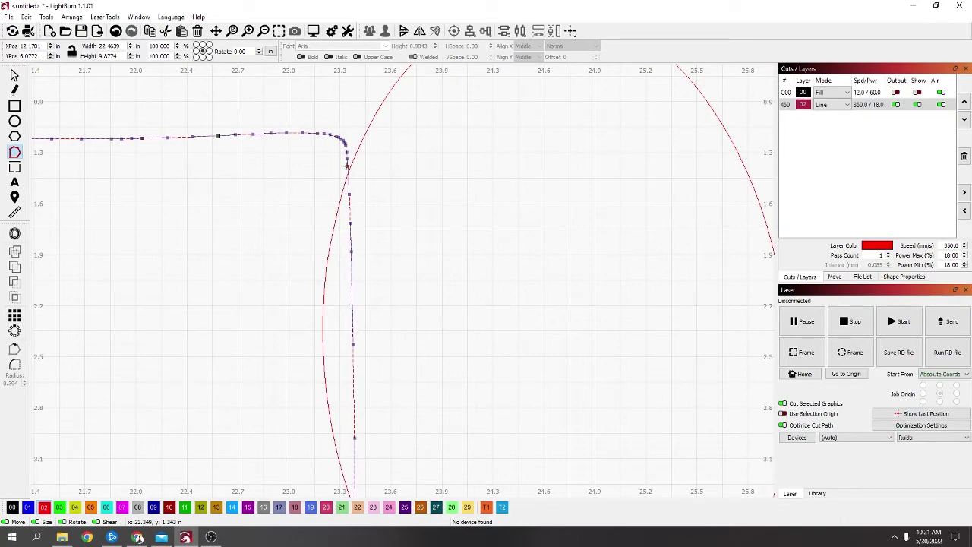
pyautogui.scroll(-1, 302, 384)
pyautogui.scroll(5, 386, 113)
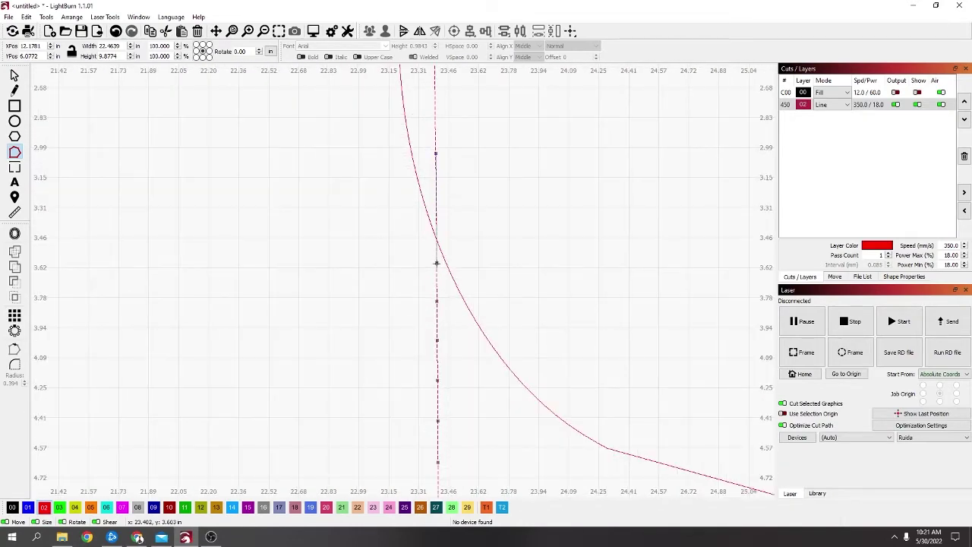
pyautogui.scroll(-2, 436, 262)
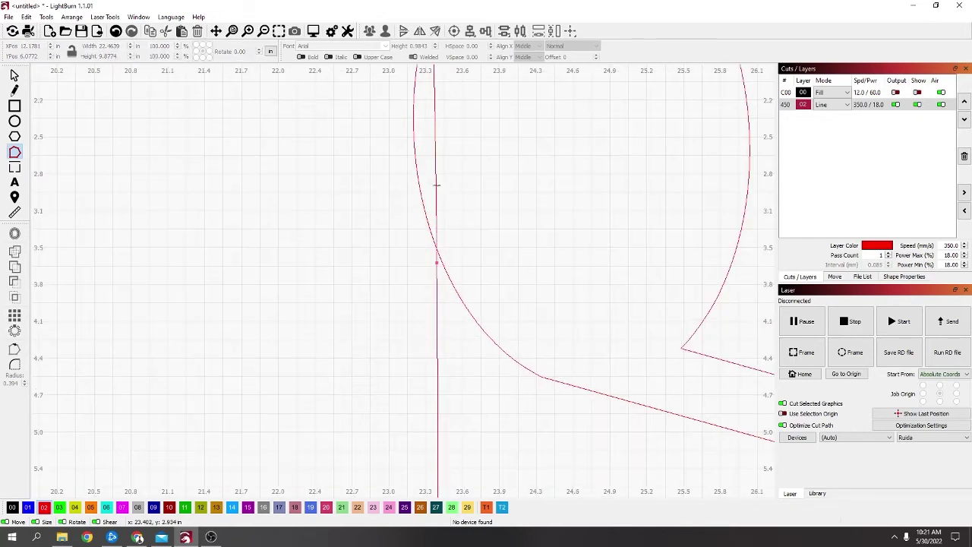
pyautogui.scroll(-2, 437, 187)
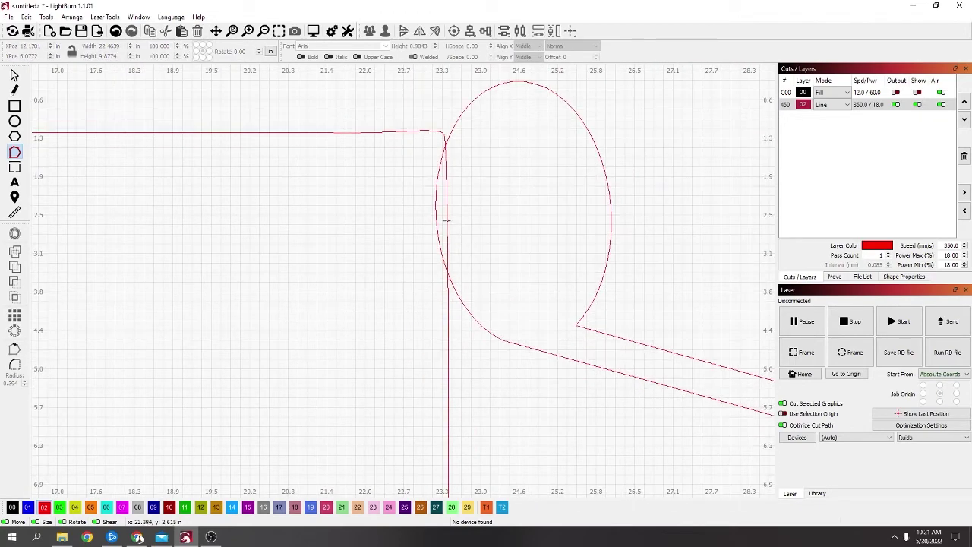
pyautogui.click(446, 220)
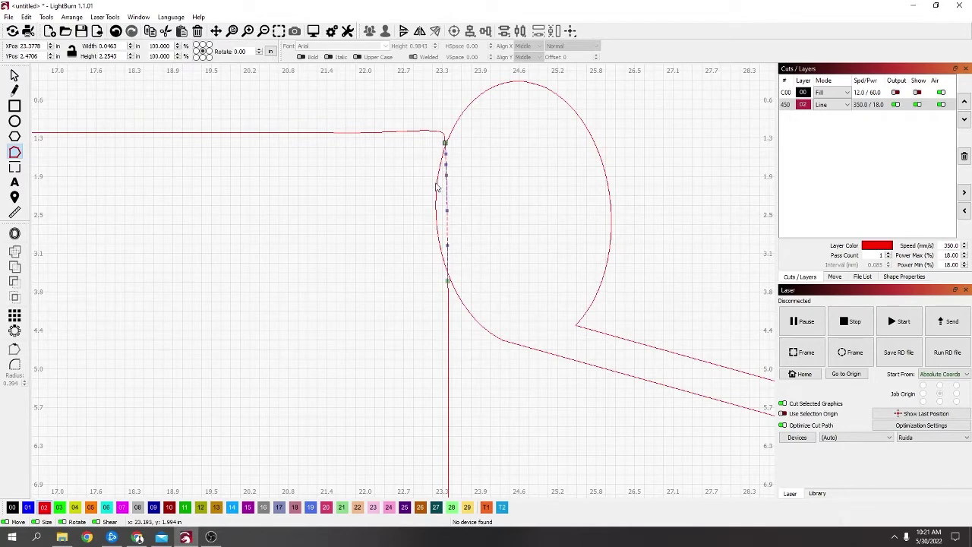
pyautogui.press('Delete')
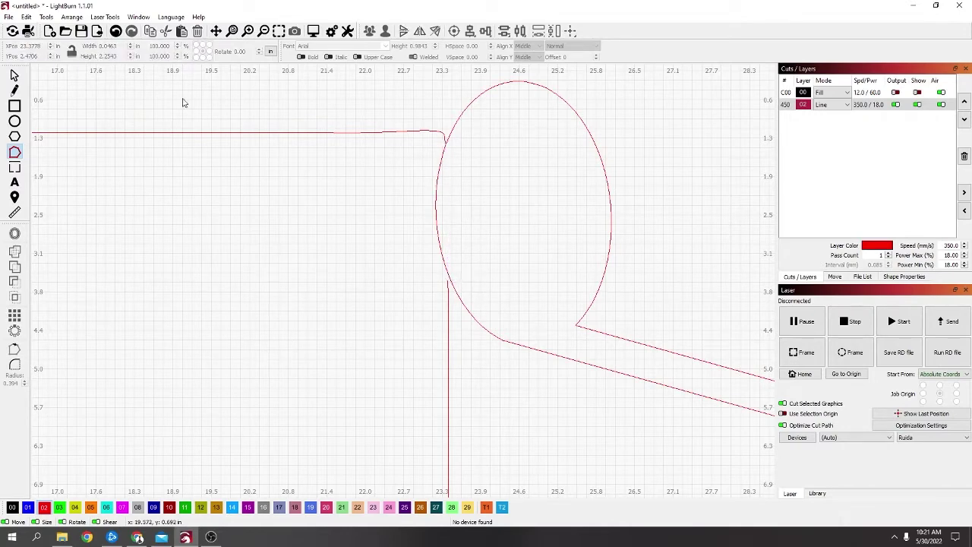
# Step: Select all shapes and return to Edit Nodes
pyautogui.click(16, 77)
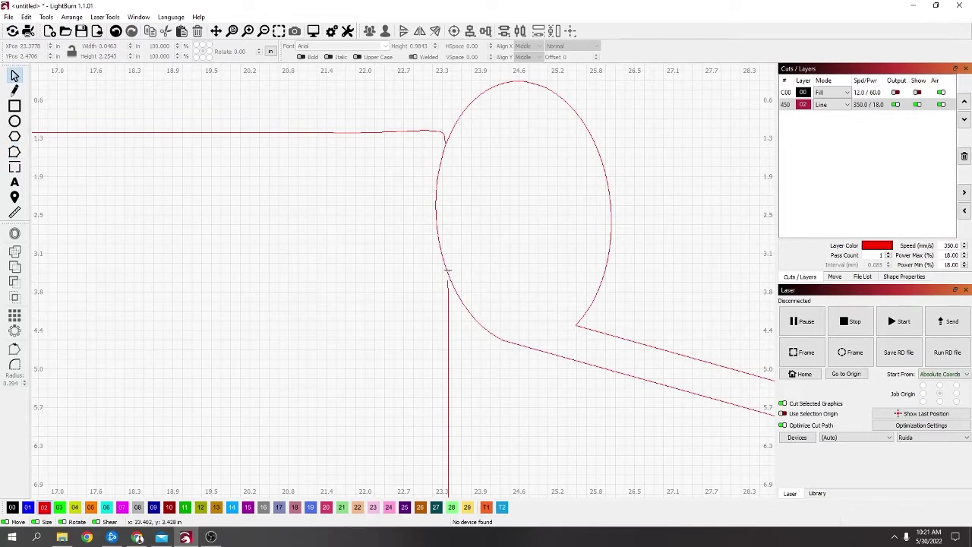
pyautogui.hotkey('ctrl', 'a')
pyautogui.click(14, 151)
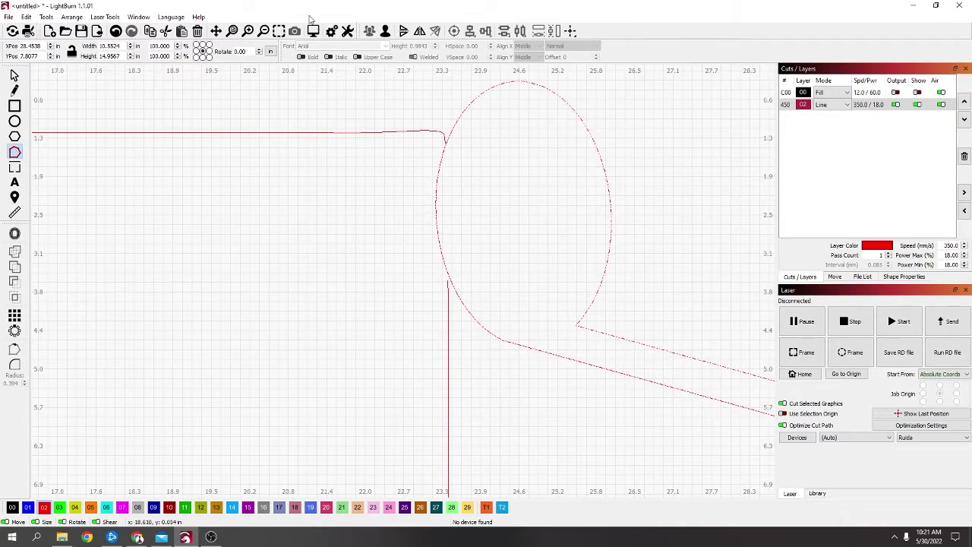
# Step: Insert a node where the note-head curve crosses the board edge and delete the overlapping section
pyautogui.click(385, 31)
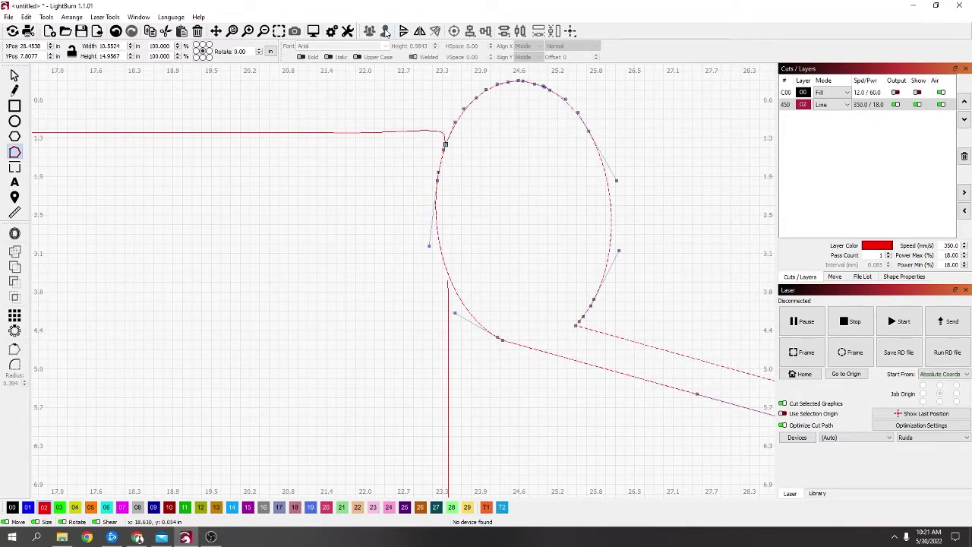
pyautogui.scroll(4, 464, 181)
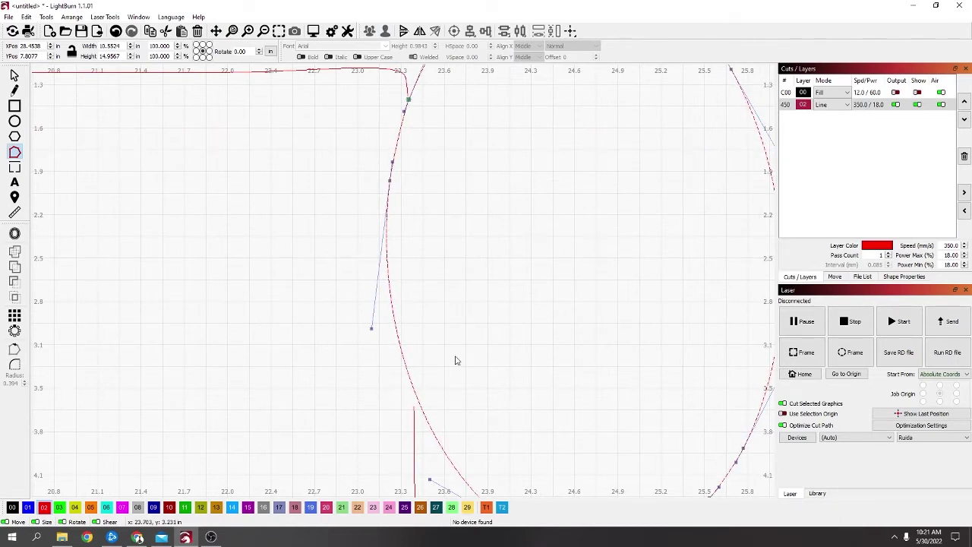
pyautogui.doubleClick(419, 400)
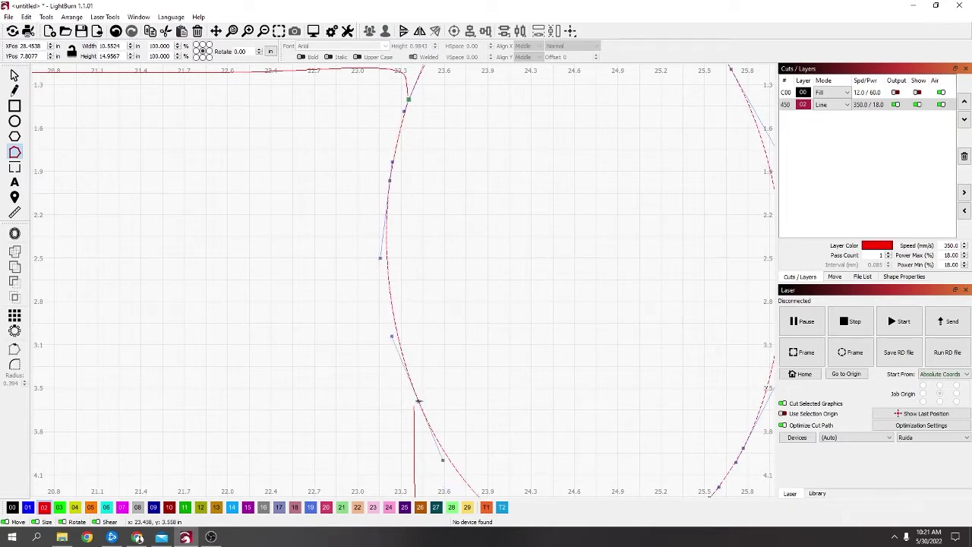
pyautogui.press('Escape')
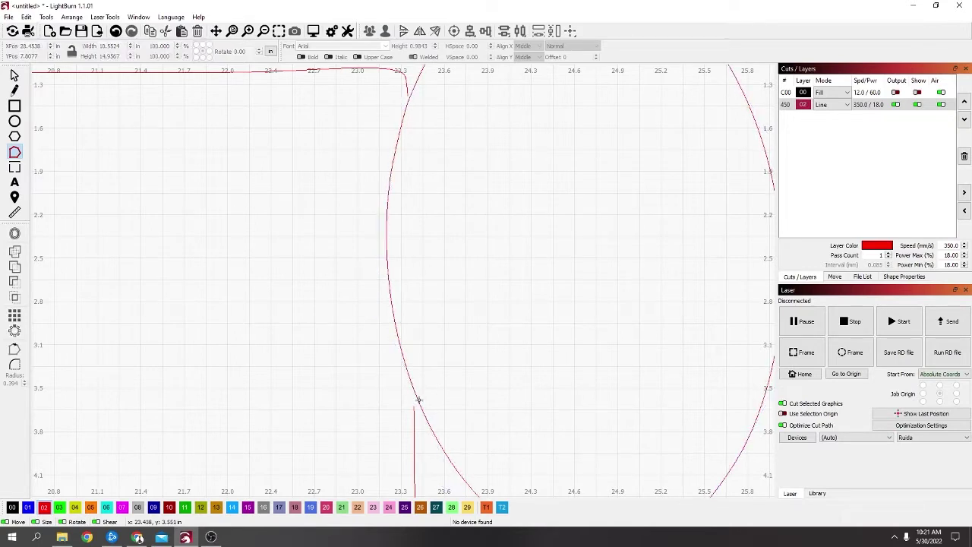
pyautogui.click(387, 276)
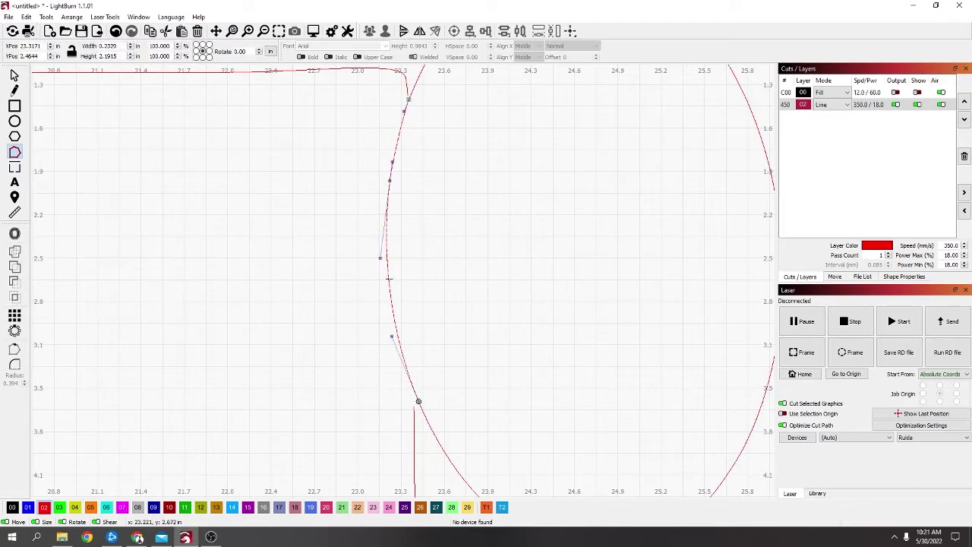
pyautogui.press('d')
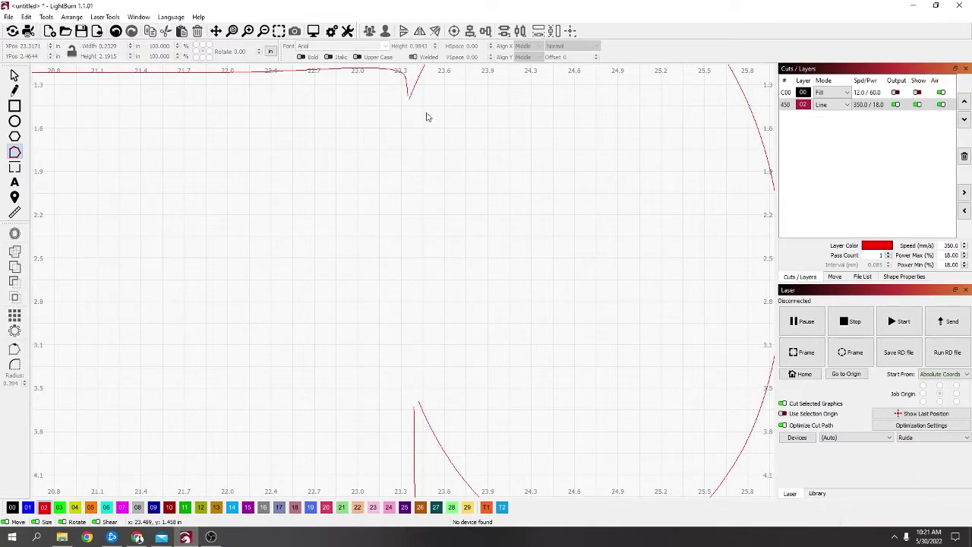
# Step: Check the remaining upper arc's nodes, then bring the lower drawing into view
pyautogui.moveTo(427, 117); pyautogui.dragTo(334, 217)
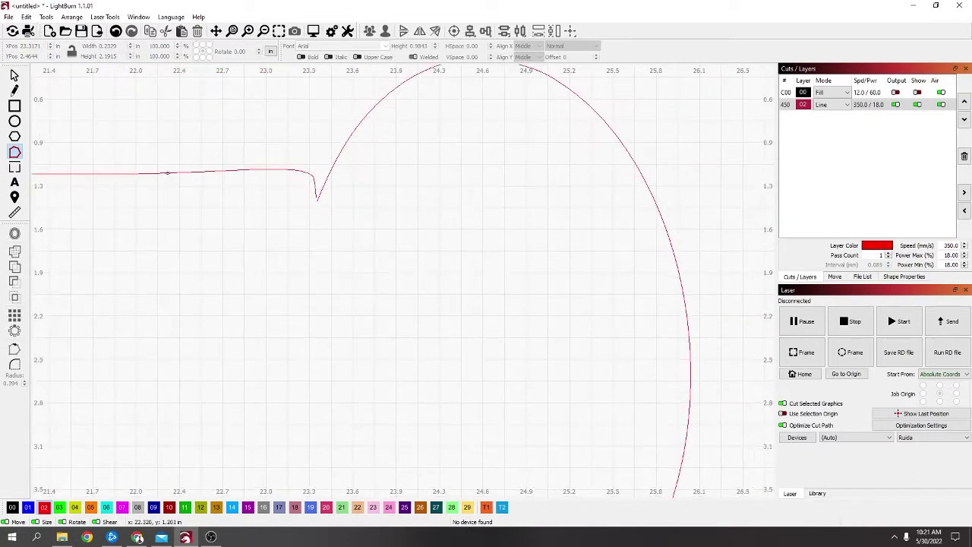
pyautogui.click(317, 198)
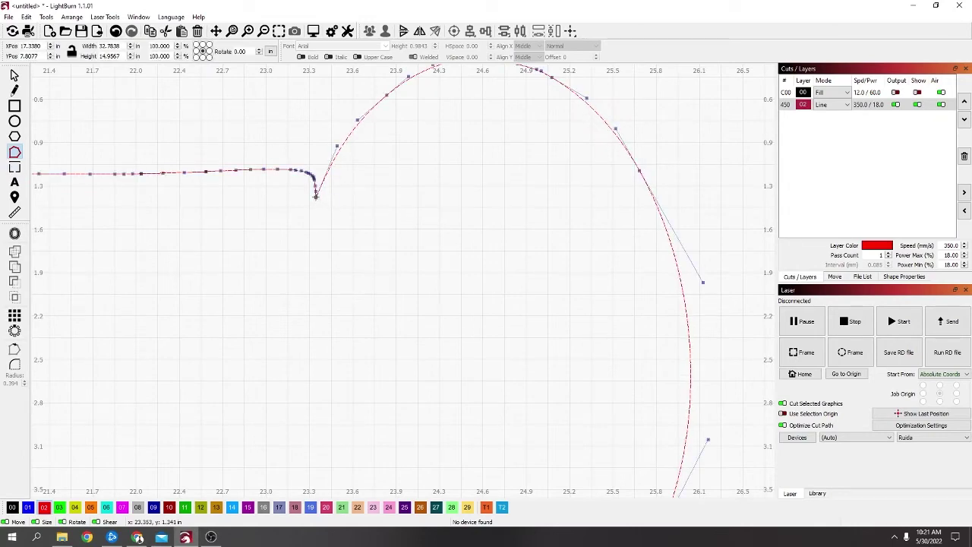
pyautogui.scroll(-1, 315, 190)
pyautogui.moveTo(336, 310); pyautogui.dragTo(328, 94)
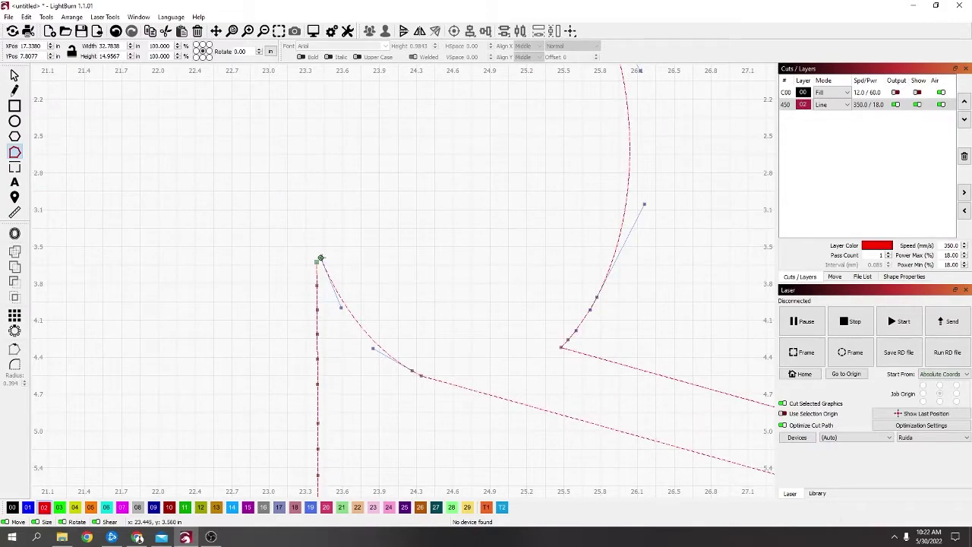
# Step: Bring the lower note head into view and select the vertical board edge line
pyautogui.scroll(-1, 341, 384)
pyautogui.moveTo(341, 383); pyautogui.dragTo(358, 31)
pyautogui.moveTo(364, 344); pyautogui.dragTo(408, 256)
pyautogui.scroll(-1, 398, 354)
pyautogui.moveTo(397, 354); pyautogui.dragTo(391, 221)
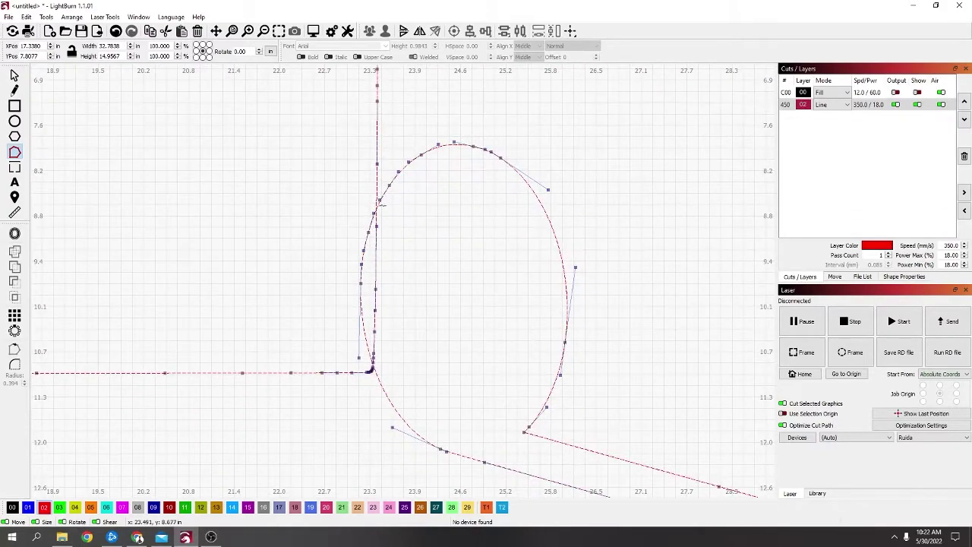
pyautogui.scroll(3, 381, 206)
pyautogui.scroll(-1, 375, 212)
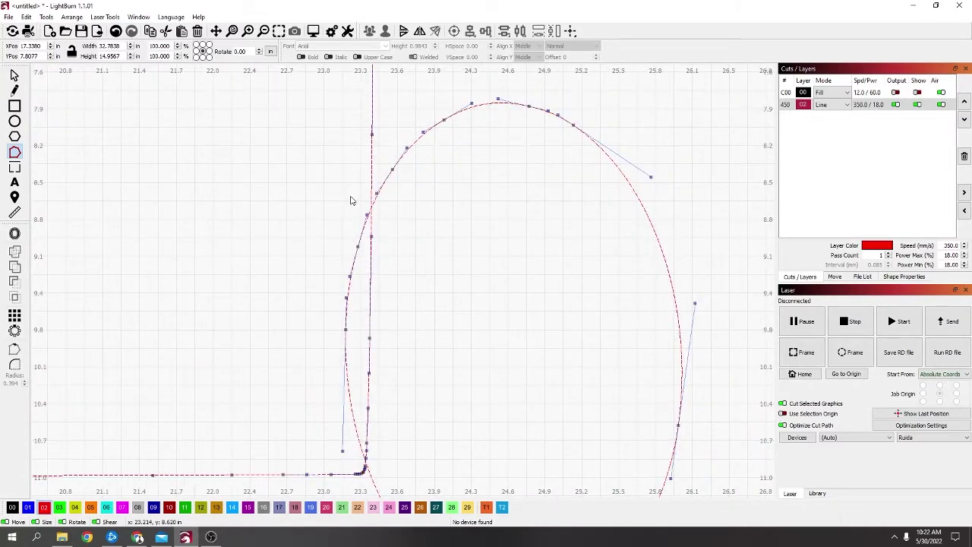
pyautogui.scroll(1, 353, 197)
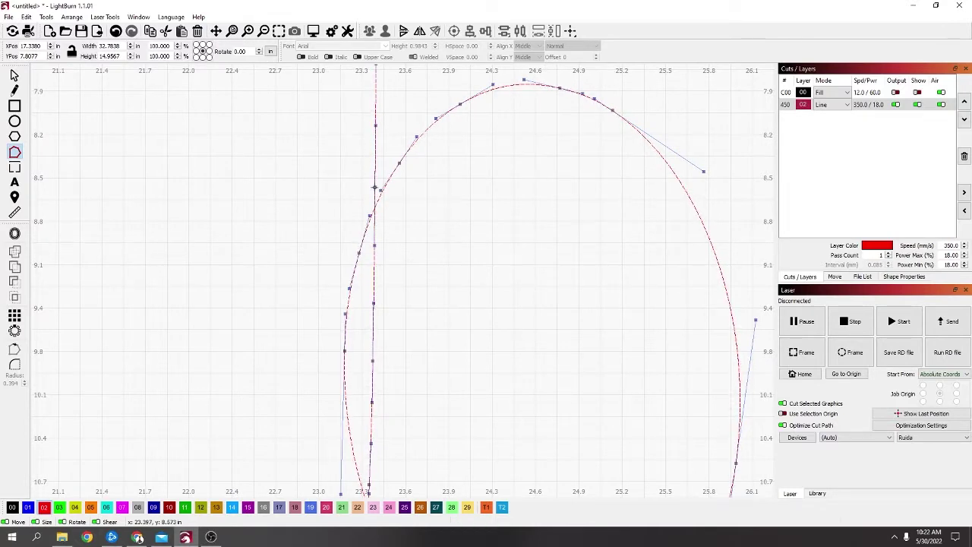
pyautogui.scroll(-5, 384, 248)
pyautogui.scroll(3, 389, 227)
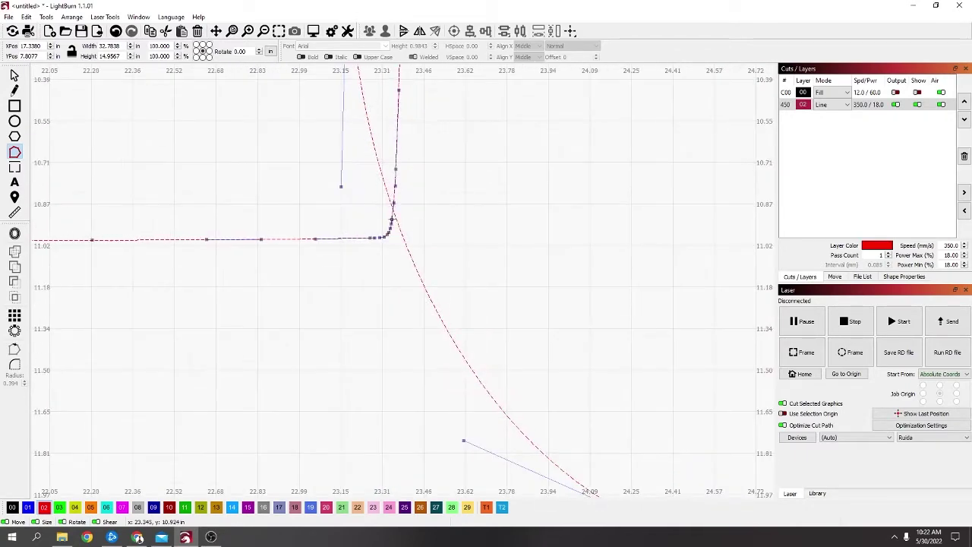
pyautogui.press('Escape')
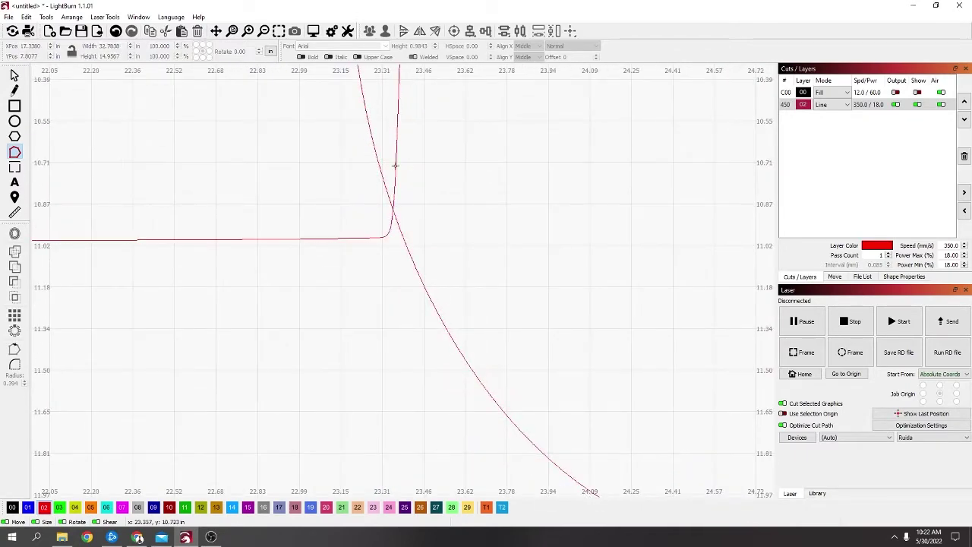
pyautogui.click(396, 165)
# Step: Smooth the note curve's node where it meets the board edge
pyautogui.scroll(-6, 399, 161)
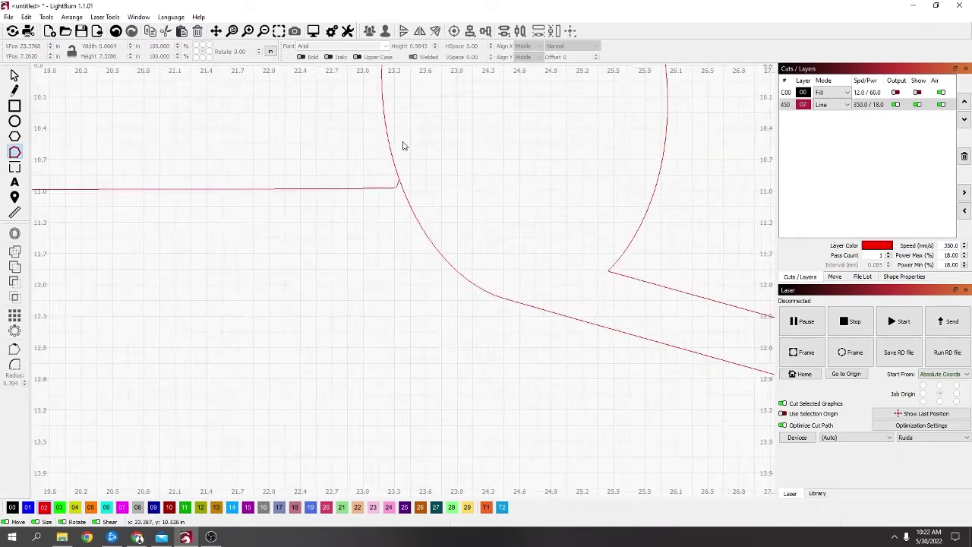
pyautogui.click(470, 238)
pyautogui.scroll(3, 471, 238)
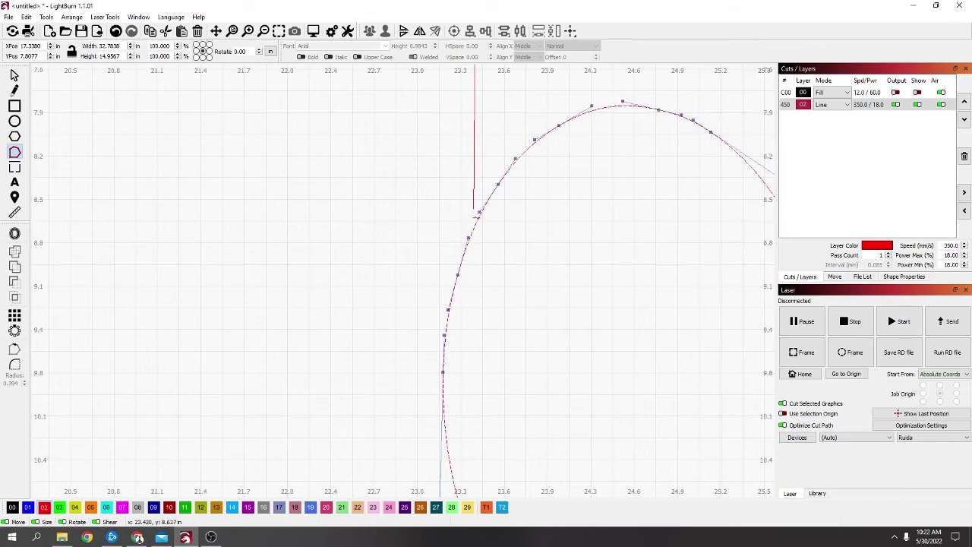
pyautogui.press('s')
pyautogui.press('Escape')
# Step: Remove the lower note head's left arc that overlaps the board edge
pyautogui.moveTo(486, 418); pyautogui.dragTo(491, 104)
pyautogui.click(470, 218)
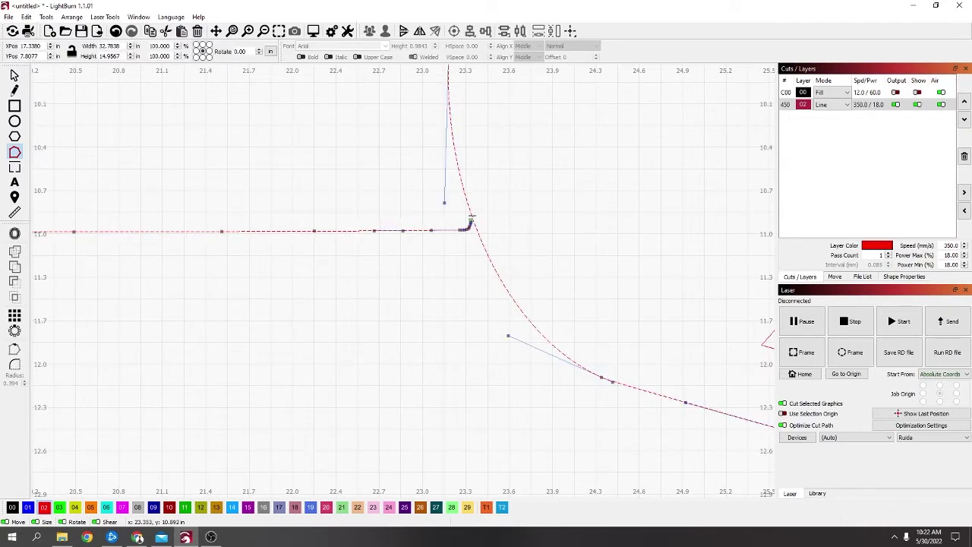
pyautogui.press('Escape')
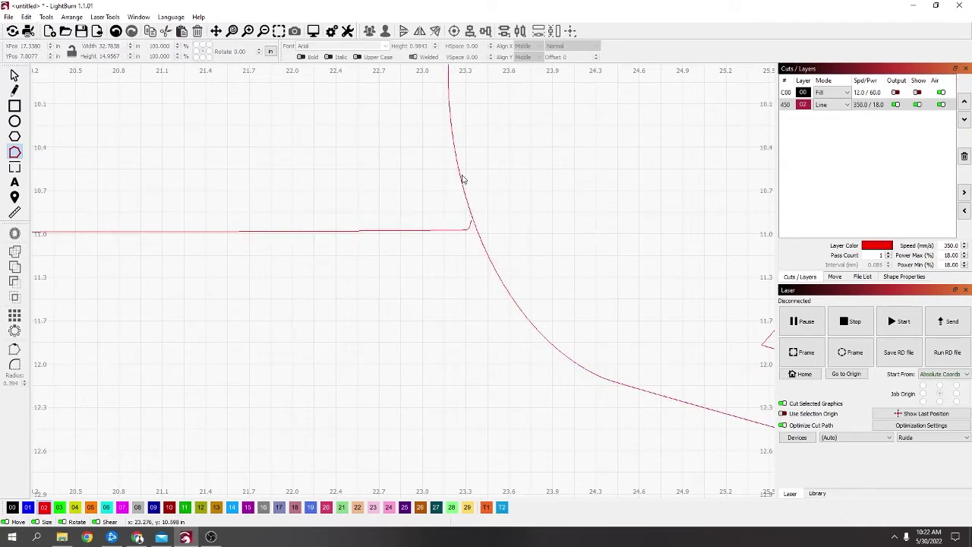
pyautogui.click(461, 178)
pyautogui.scroll(-3, 461, 176)
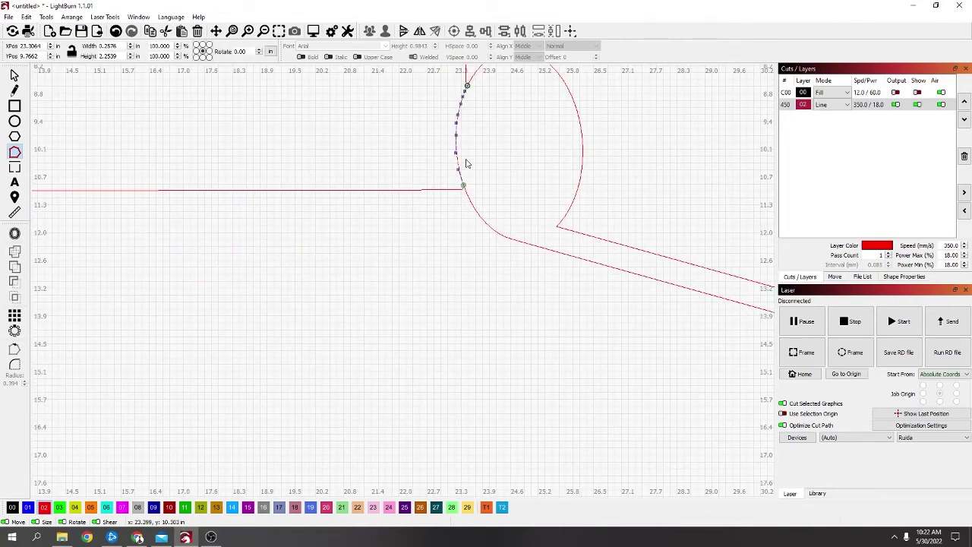
pyautogui.press('Escape')
# Step: Check the nodes of the note curve and the horizontal board edge line
pyautogui.moveTo(489, 108); pyautogui.dragTo(501, 293)
pyautogui.scroll(1, 500, 283)
pyautogui.click(488, 304)
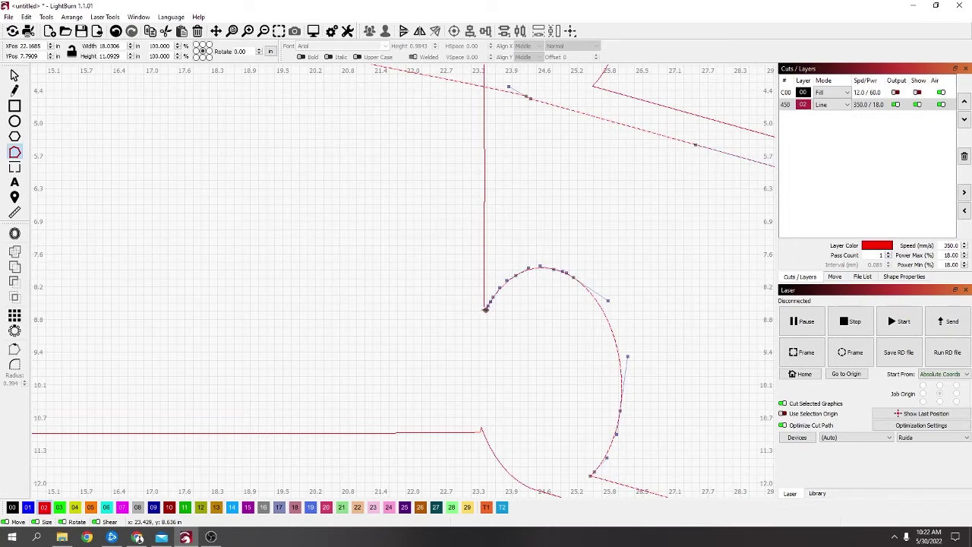
pyautogui.click(480, 431)
pyautogui.scroll(5, 477, 418)
# Step: Snap the board edge line's end node onto the note curve
pyautogui.scroll(2, 473, 403)
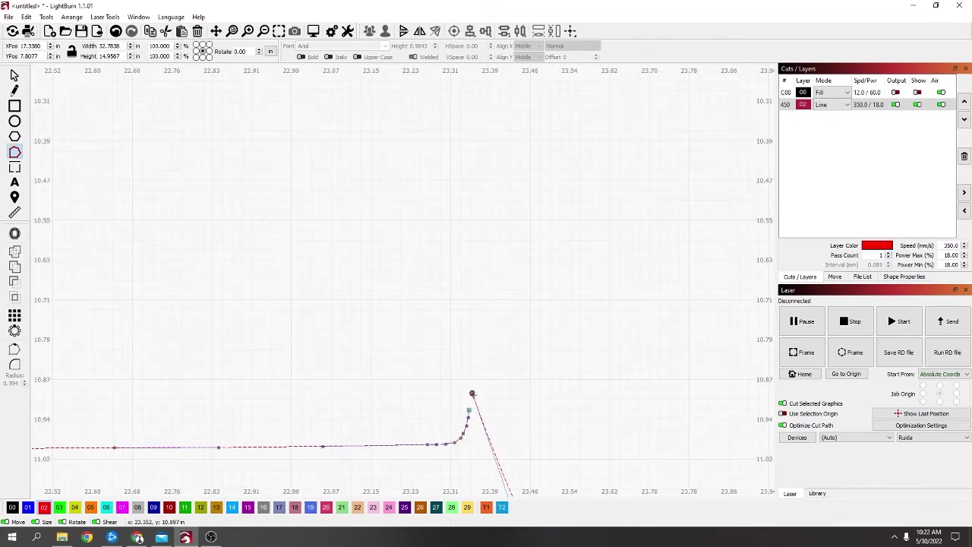
pyautogui.moveTo(471, 395); pyautogui.dragTo(469, 411)
pyautogui.scroll(-7, 529, 374)
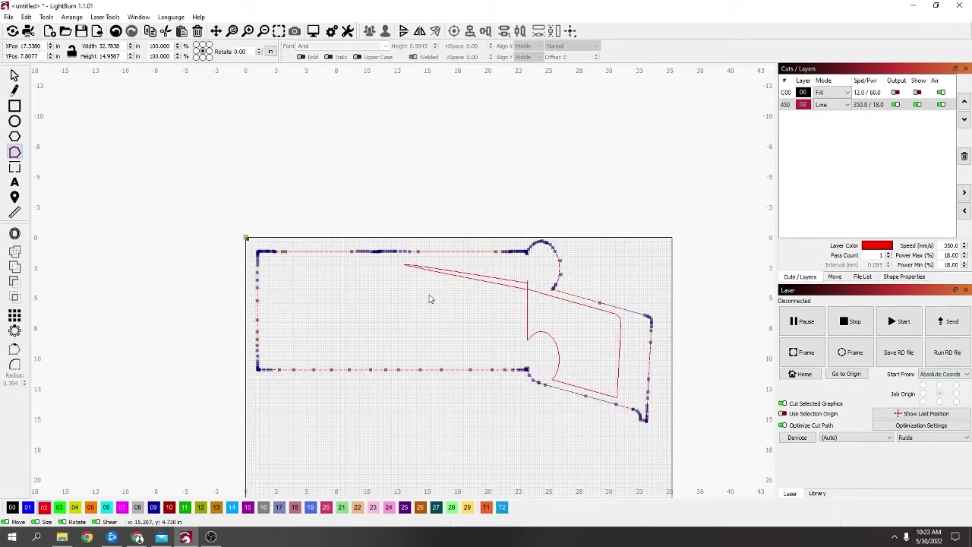
pyautogui.scroll(1, 429, 299)
# Step: Delete the stray spike running from the inner handle outline to the origin
pyautogui.click(403, 262)
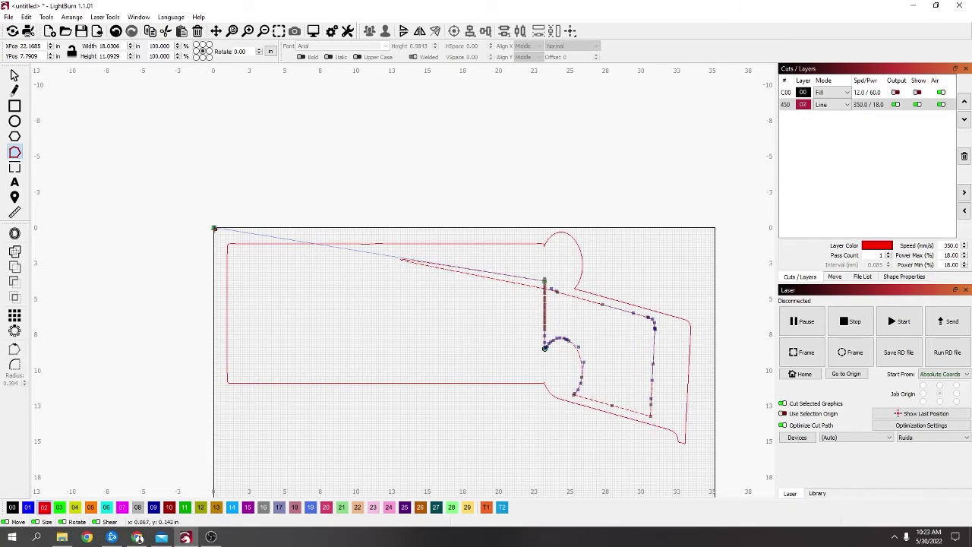
pyautogui.moveTo(215, 229)
pyautogui.mouseDown()
pyautogui.moveTo(239, 232)
pyautogui.moveTo(214, 228)
pyautogui.mouseUp()
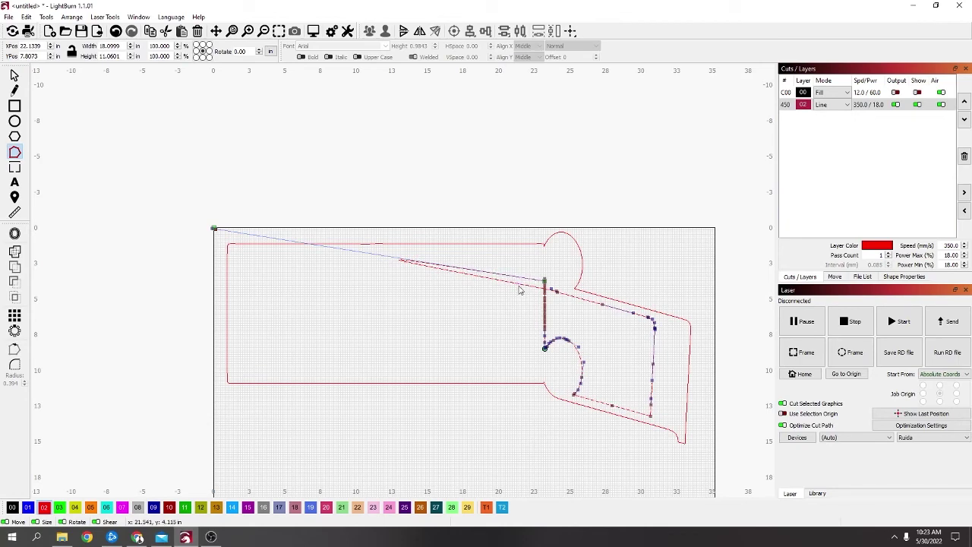
pyautogui.press('d')
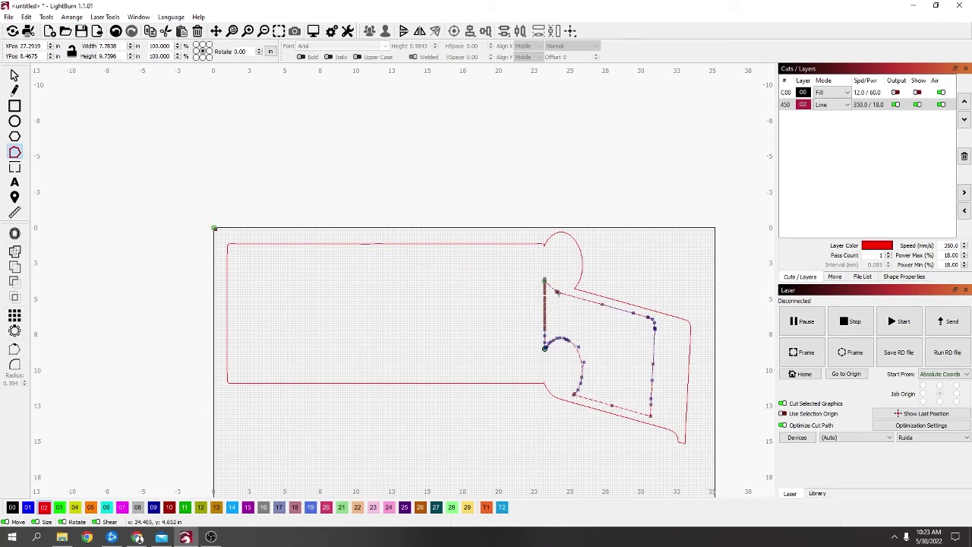
pyautogui.scroll(5, 556, 292)
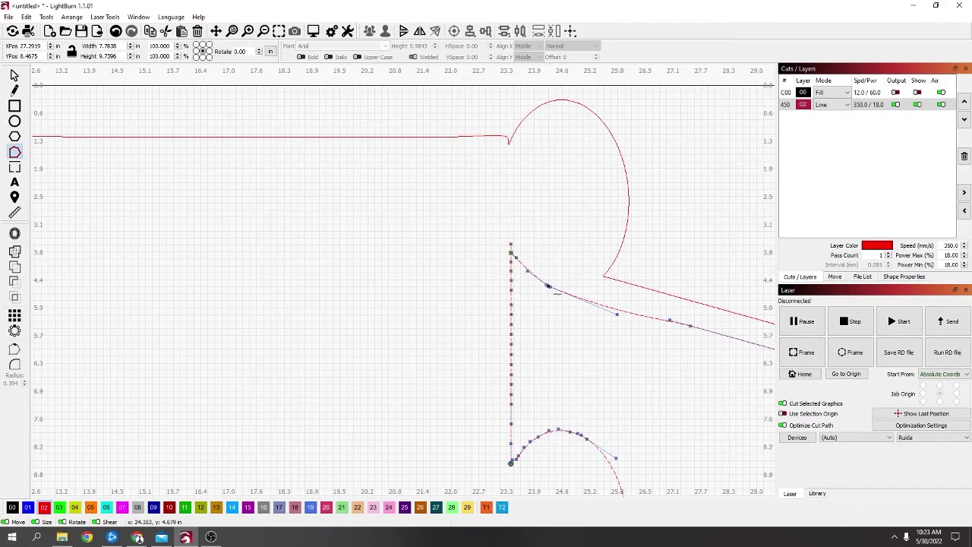
pyautogui.scroll(-4, 585, 336)
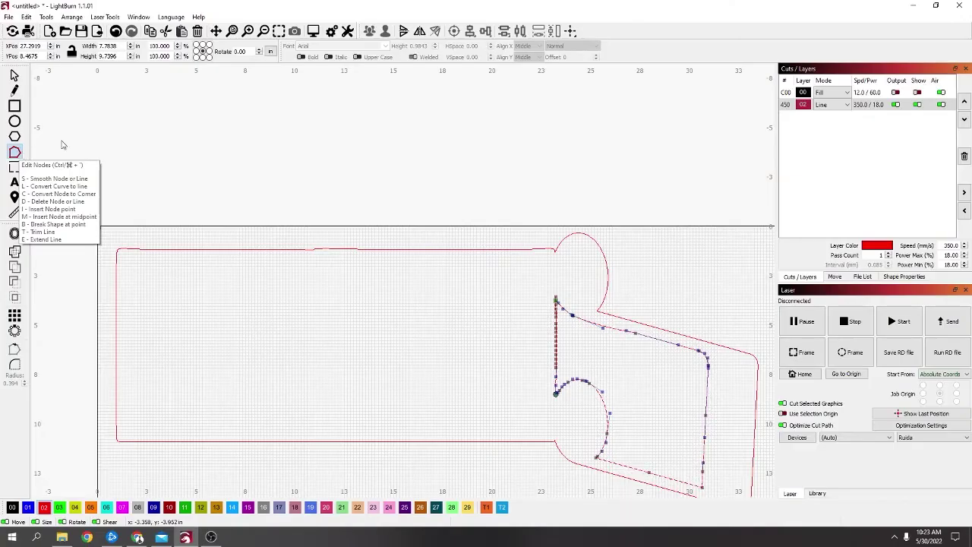
# Step: Turn Output and Show back on for the piano keyboard layer C00
pyautogui.click(896, 92)
pyautogui.click(917, 92)
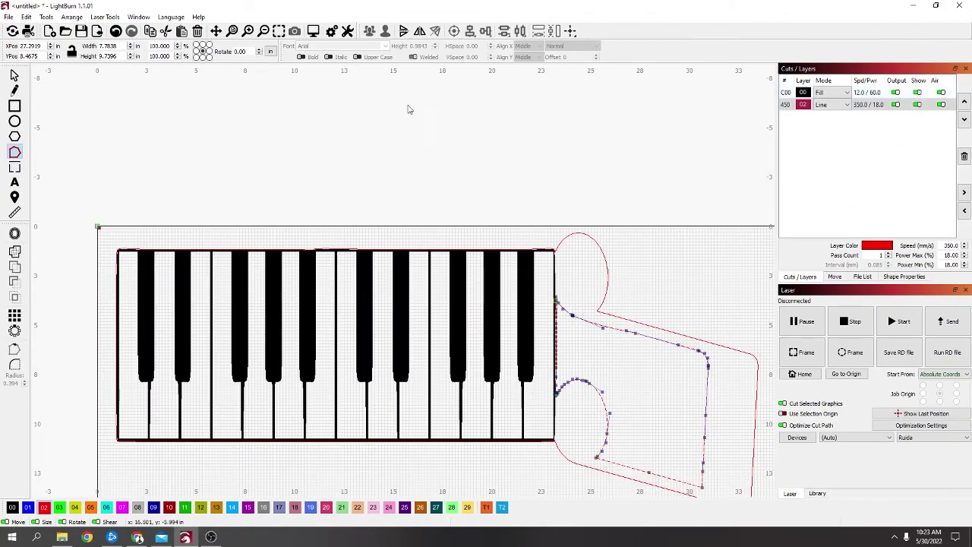
pyautogui.scroll(-1, 615, 156)
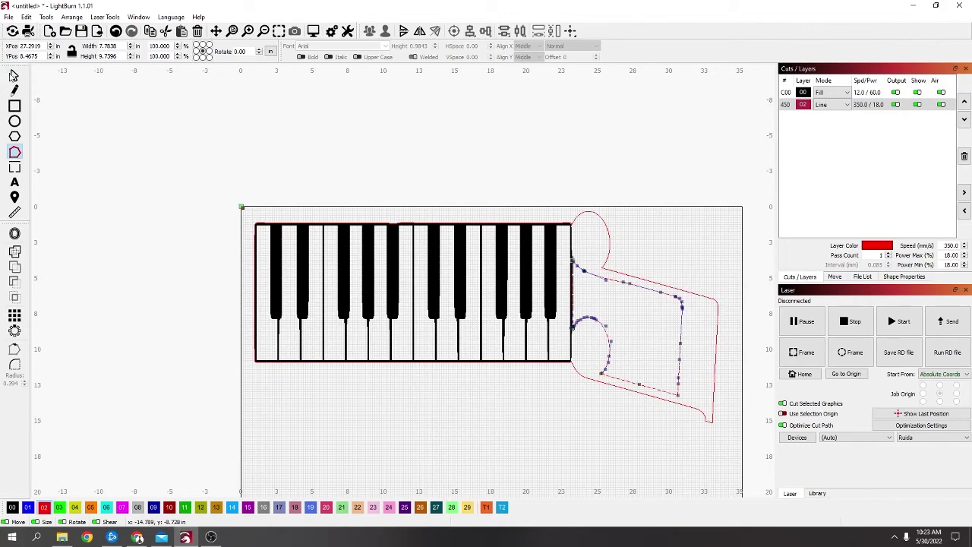
# Step: Select the whole design and play through the job preview (about 38:34:26)
pyautogui.click(14, 76)
pyautogui.moveTo(723, 143); pyautogui.dragTo(186, 468)
pyautogui.click(313, 30)
pyautogui.moveTo(671, 372)
pyautogui.mouseDown()
pyautogui.moveTo(284, 376)
pyautogui.moveTo(674, 362)
pyautogui.mouseUp()
pyautogui.click(653, 404)
pyautogui.scroll(-3, 445, 375)
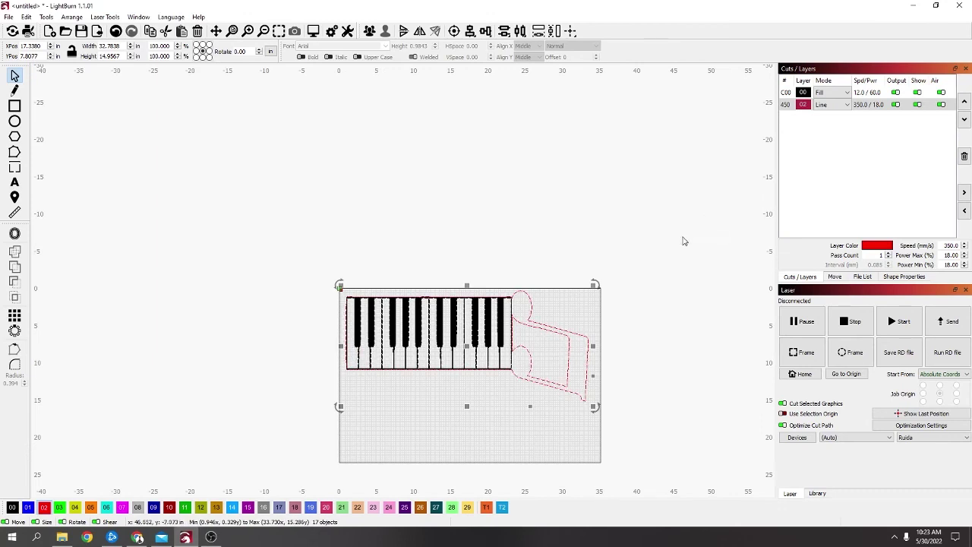